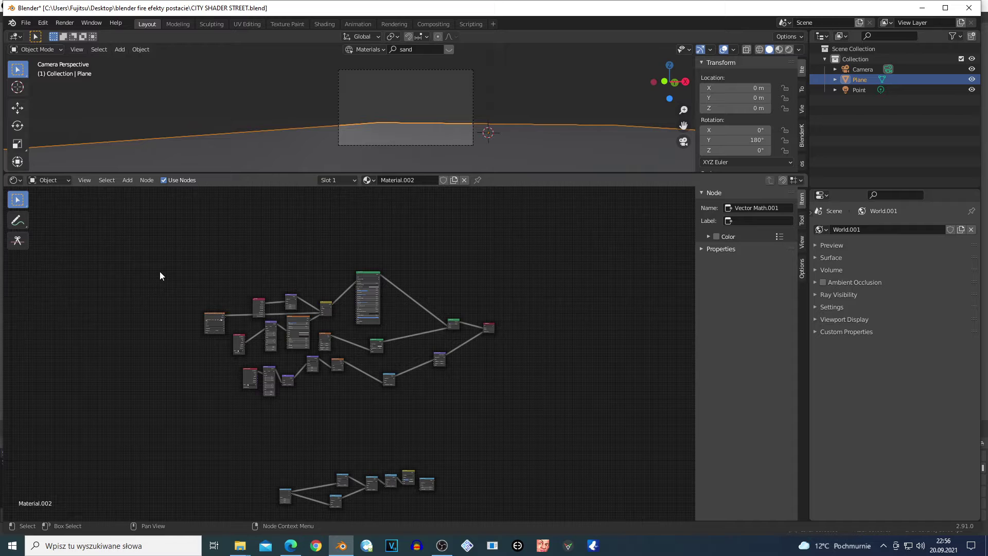
pyautogui.moveTo(159, 267); pyautogui.dragTo(537, 435)
pyautogui.click(521, 397)
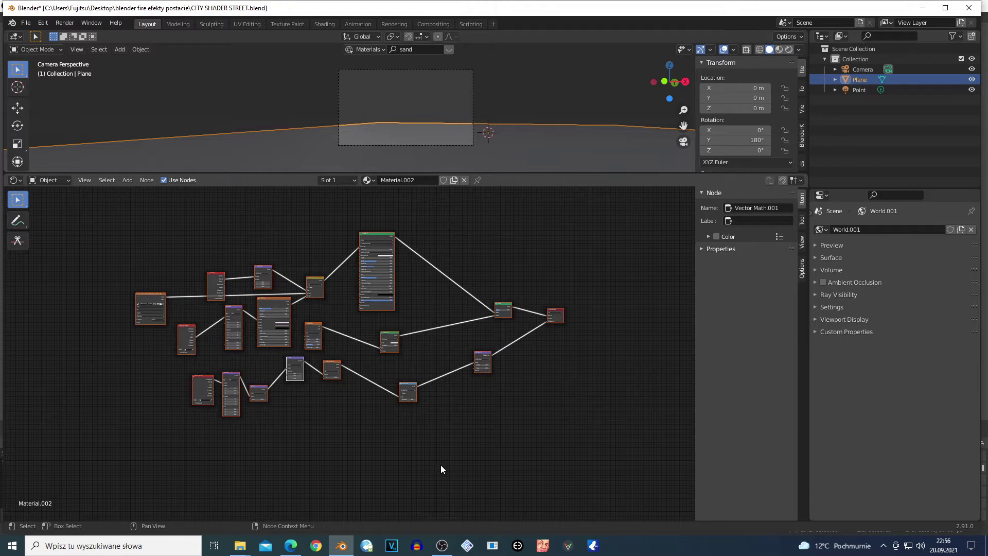
pyautogui.click(109, 249)
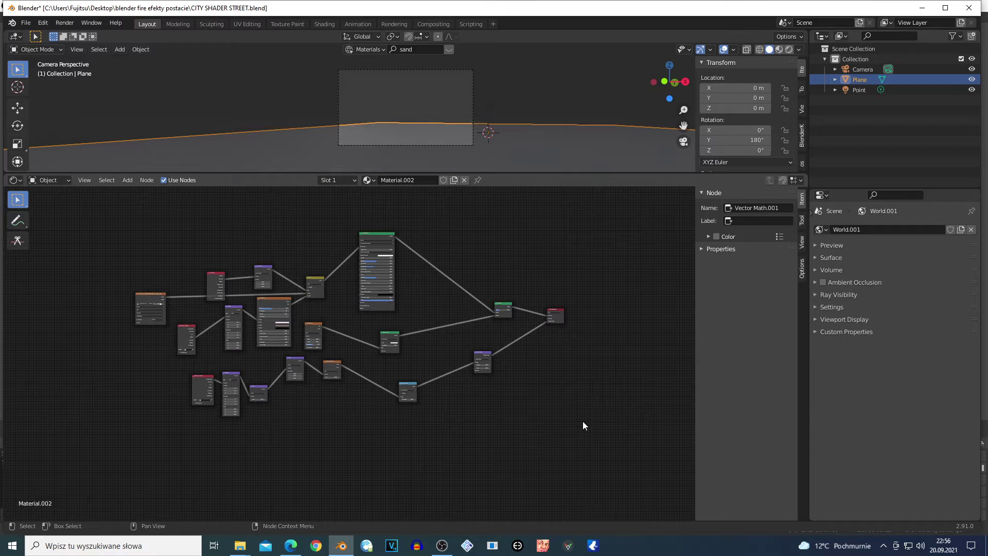
pyautogui.moveTo(615, 437); pyautogui.dragTo(183, 307)
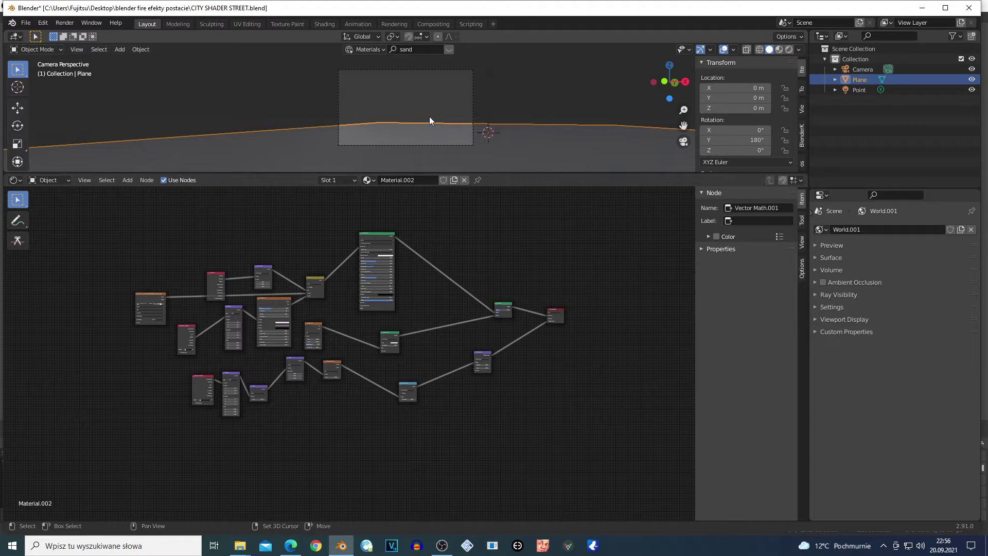
# - Turn the camera with walk navigation to look straight across the plane, and enlarge the 3D viewport above the node editor
pyautogui.hotkey('shift', '`')
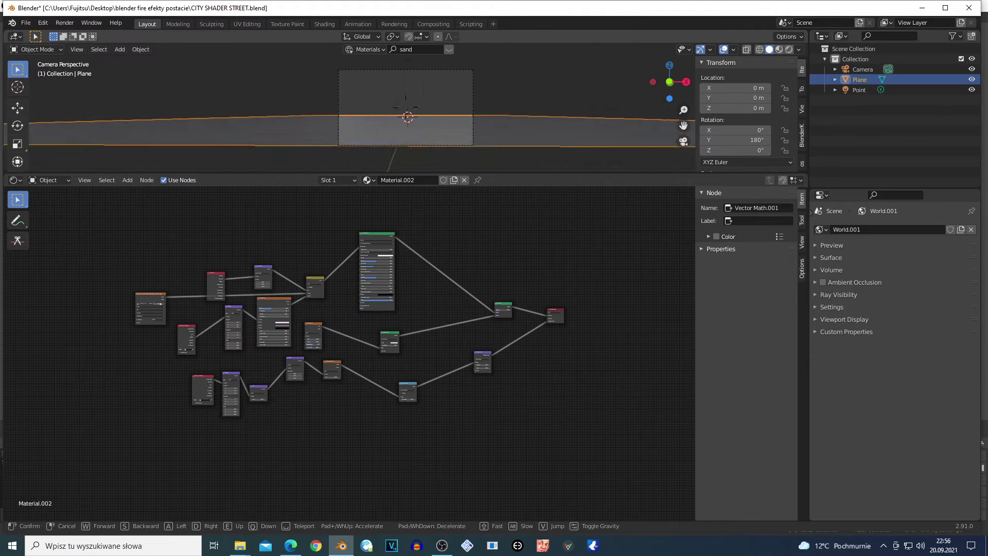
pyautogui.click(416, 112)
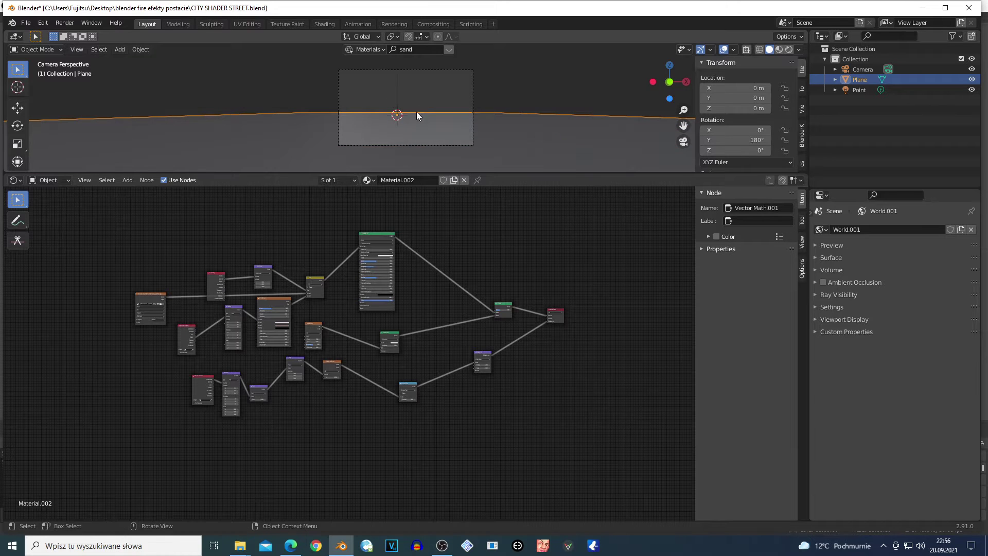
pyautogui.scroll(4, 428, 107)
pyautogui.scroll(3, 428, 106)
pyautogui.scroll(-4, 427, 108)
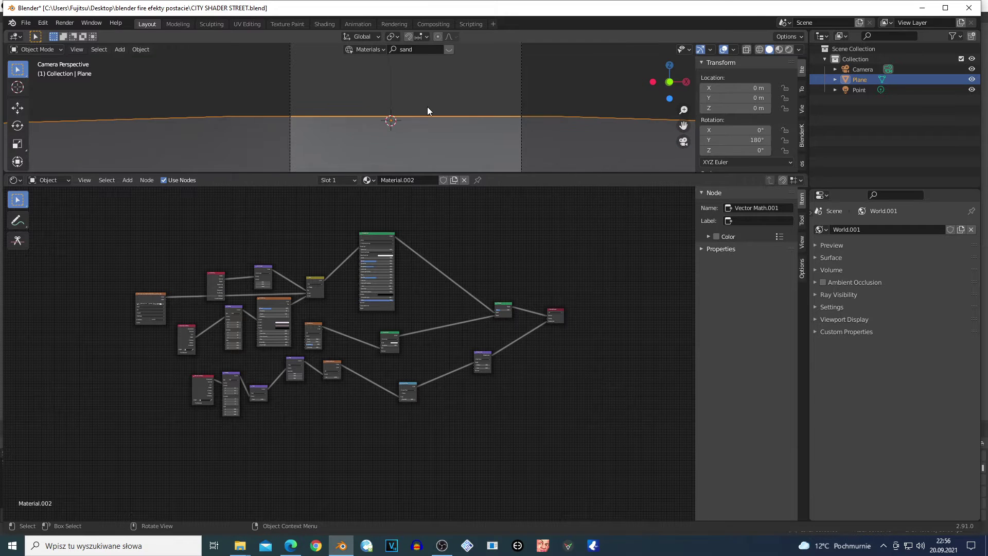
pyautogui.scroll(-2, 404, 150)
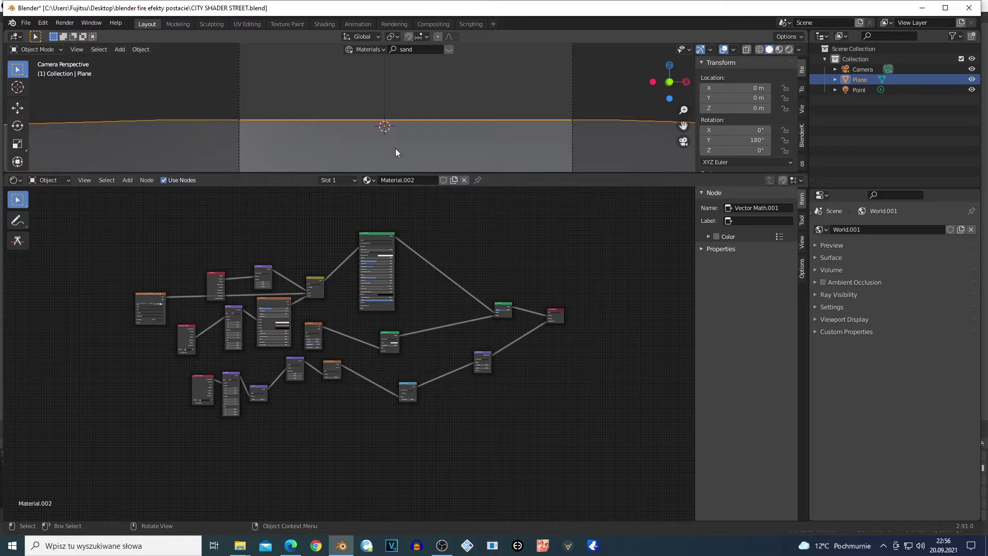
pyautogui.scroll(-3, 420, 141)
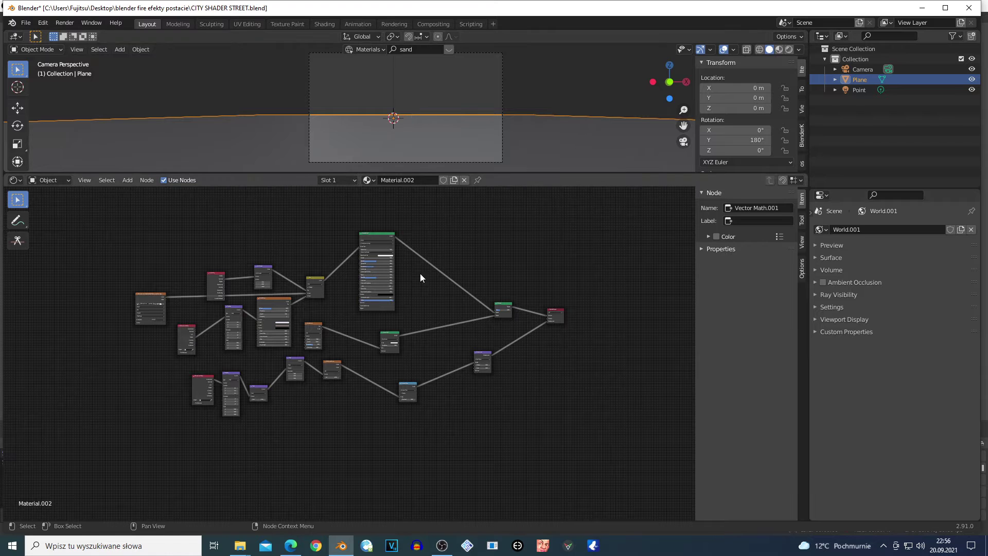
pyautogui.scroll(1, 382, 396)
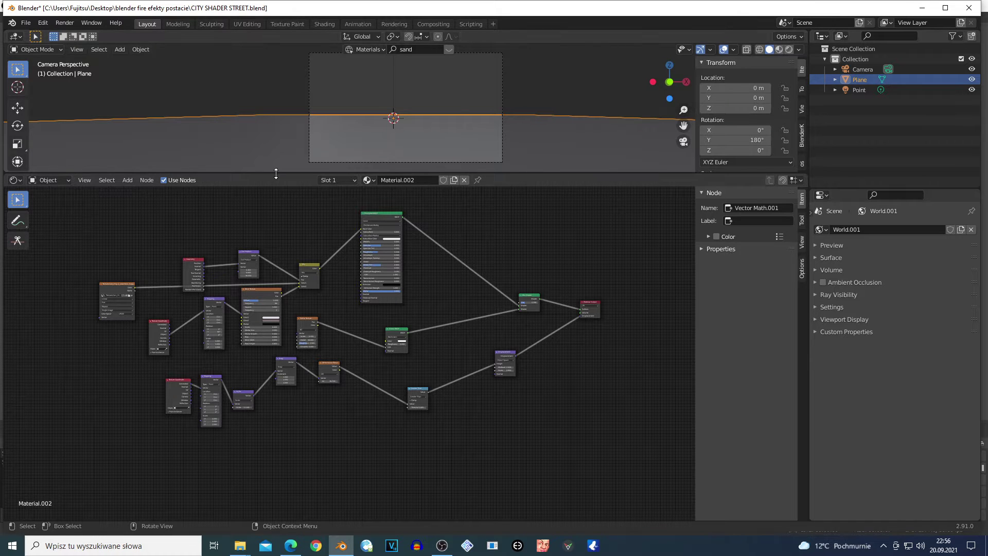
pyautogui.moveTo(277, 174); pyautogui.dragTo(271, 216)
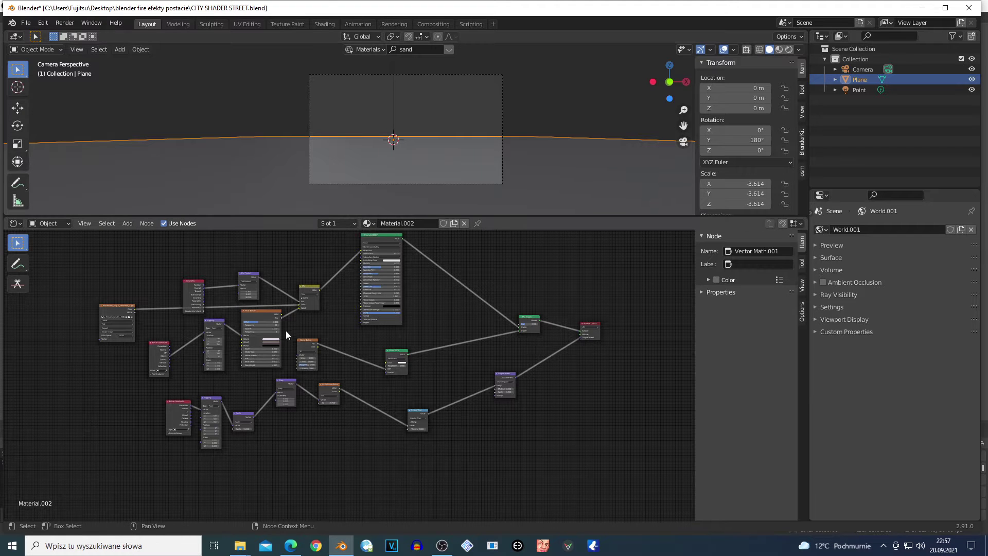
# - Select the whole Material.002 node tree and examine the Texture Coordinate, Mapping and Scale nodes starting its lowest chain
pyautogui.scroll(2, 286, 335)
pyautogui.scroll(-3, 224, 440)
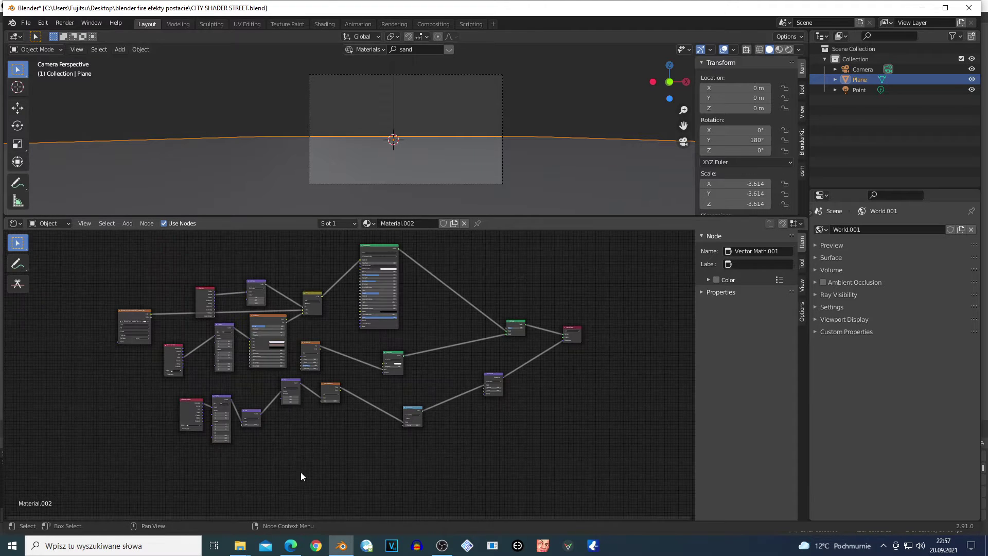
pyautogui.scroll(-1, 260, 458)
pyautogui.moveTo(143, 261); pyautogui.dragTo(563, 440)
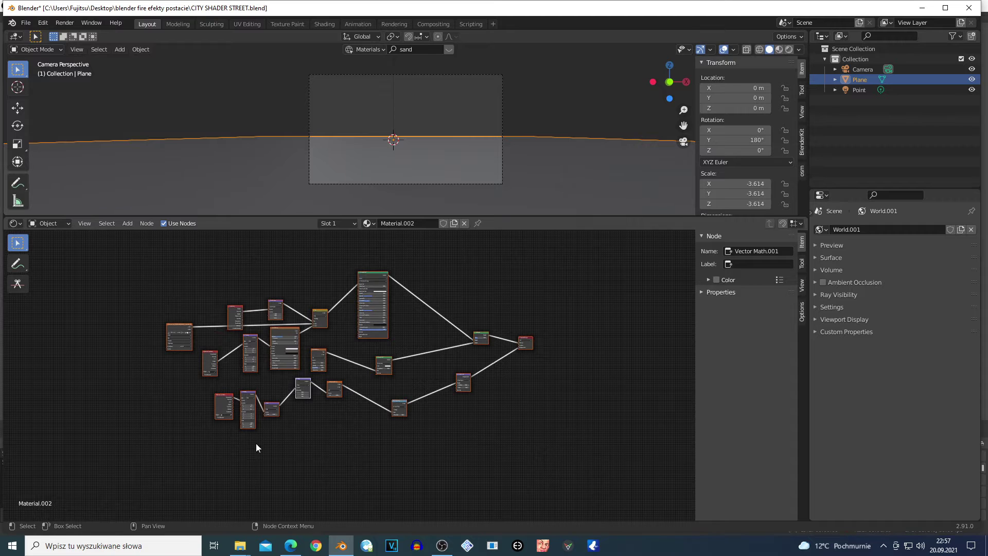
pyautogui.moveTo(227, 411); pyautogui.dragTo(291, 368)
pyautogui.scroll(1, 315, 438)
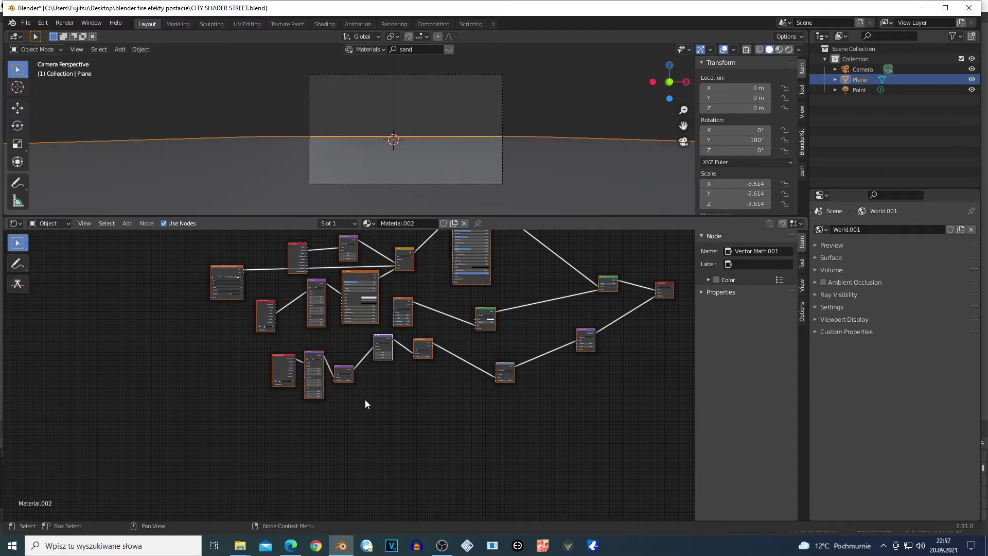
pyautogui.scroll(4, 363, 397)
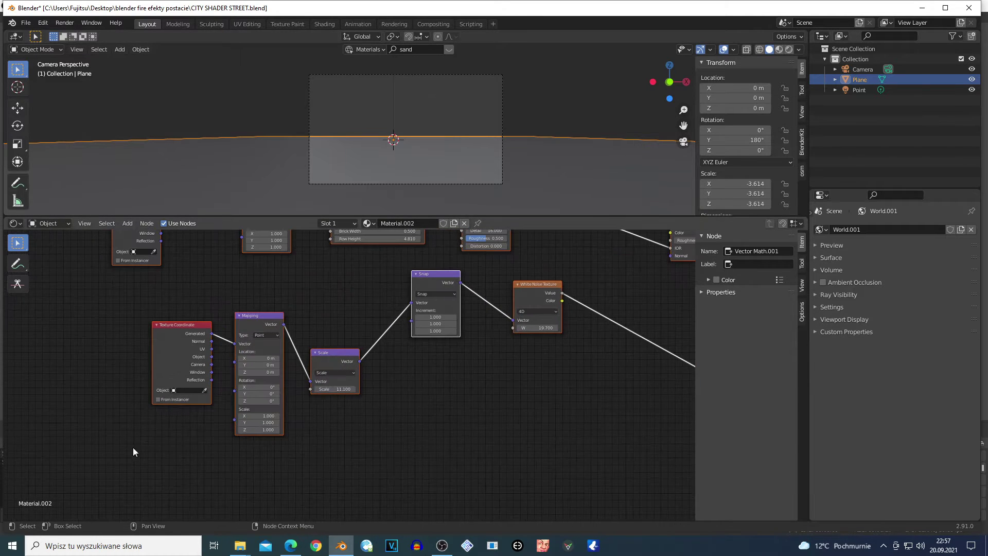
pyautogui.scroll(2, 136, 434)
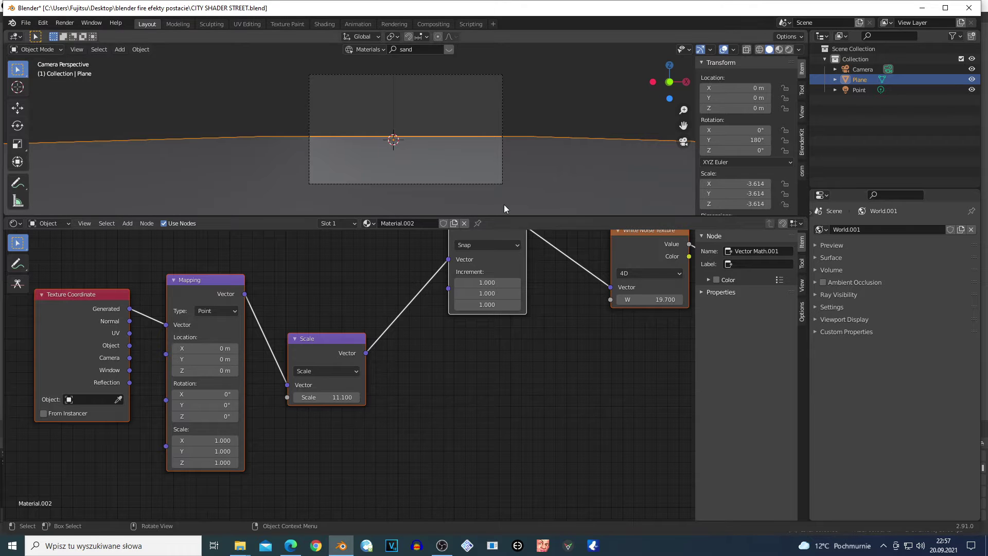
# - Deselect the plane and hide the node editor's sidebar
pyautogui.click(578, 78)
pyautogui.scroll(-2, 578, 79)
pyautogui.scroll(-2, 572, 397)
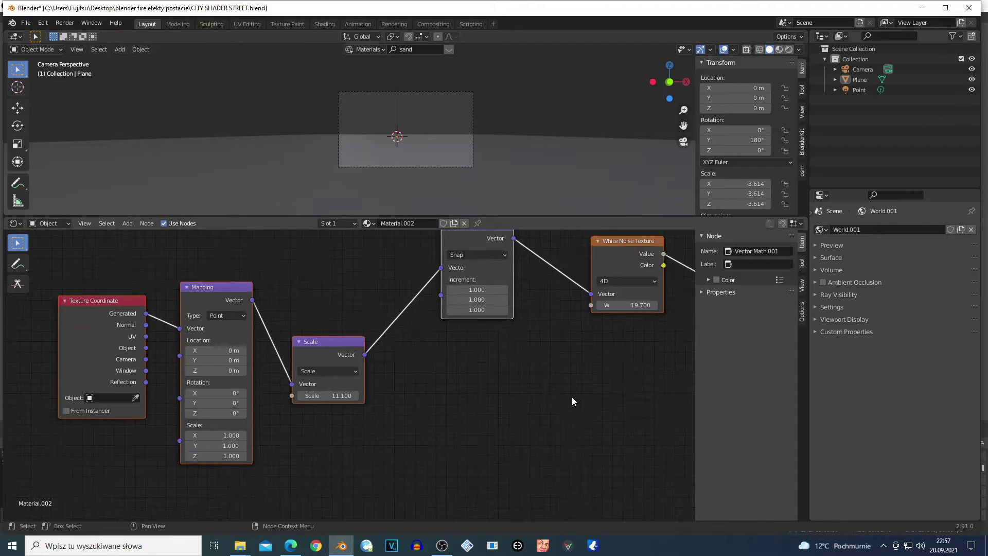
pyautogui.press('n')
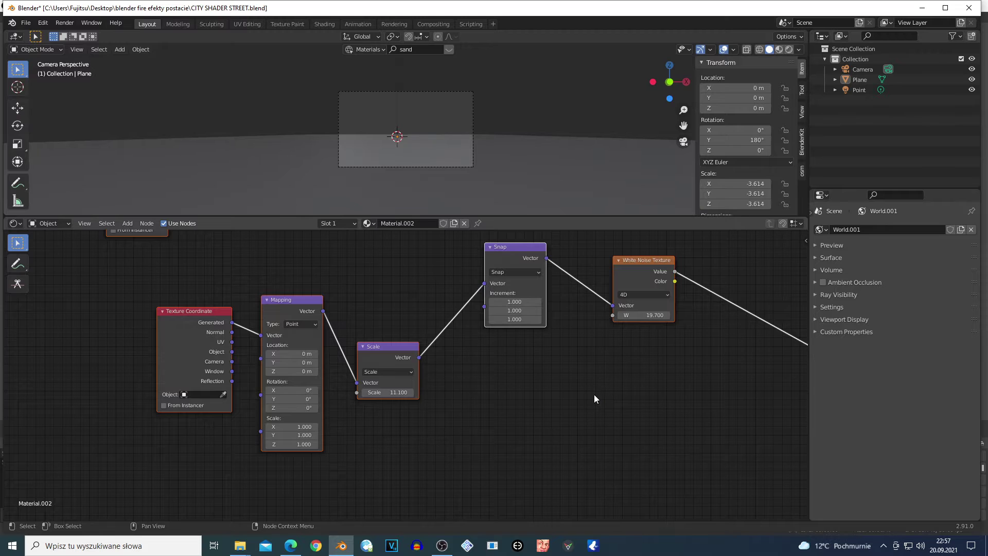
# - Examine how the Texture Coordinate, Mapping and Scale nodes connect, and check the settings of the Scale node
pyautogui.scroll(-6, 594, 394)
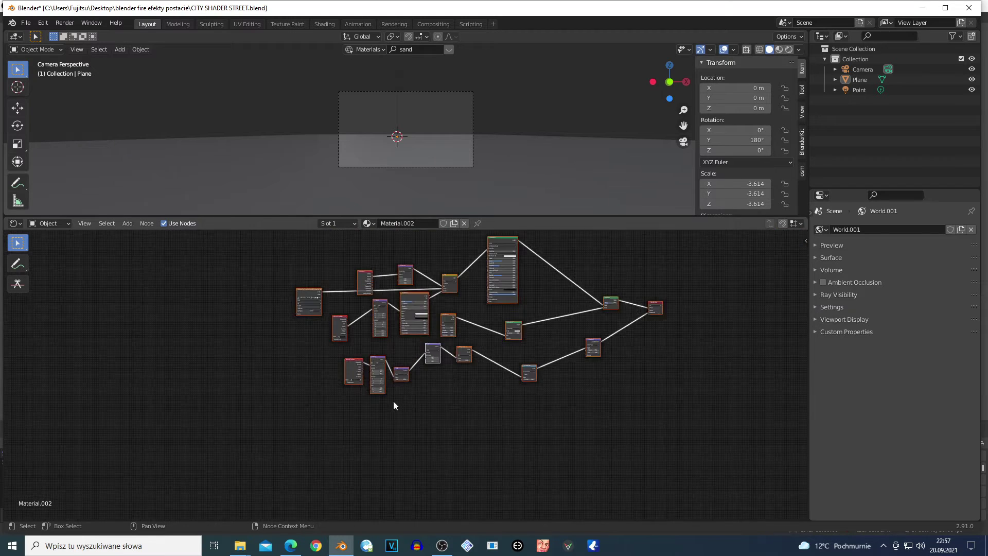
pyautogui.scroll(8, 393, 400)
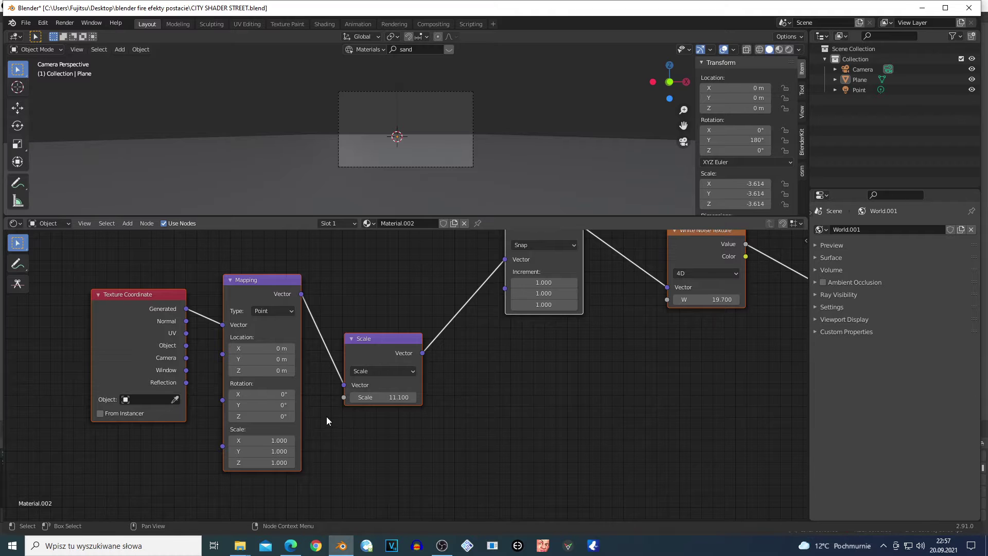
pyautogui.scroll(1, 327, 421)
pyautogui.scroll(-1, 96, 303)
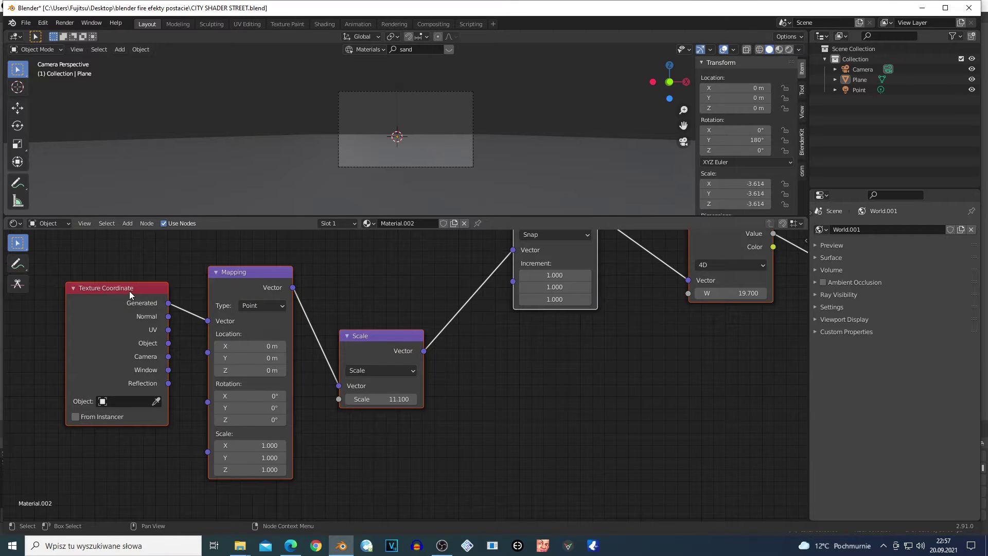
pyautogui.scroll(1, 124, 296)
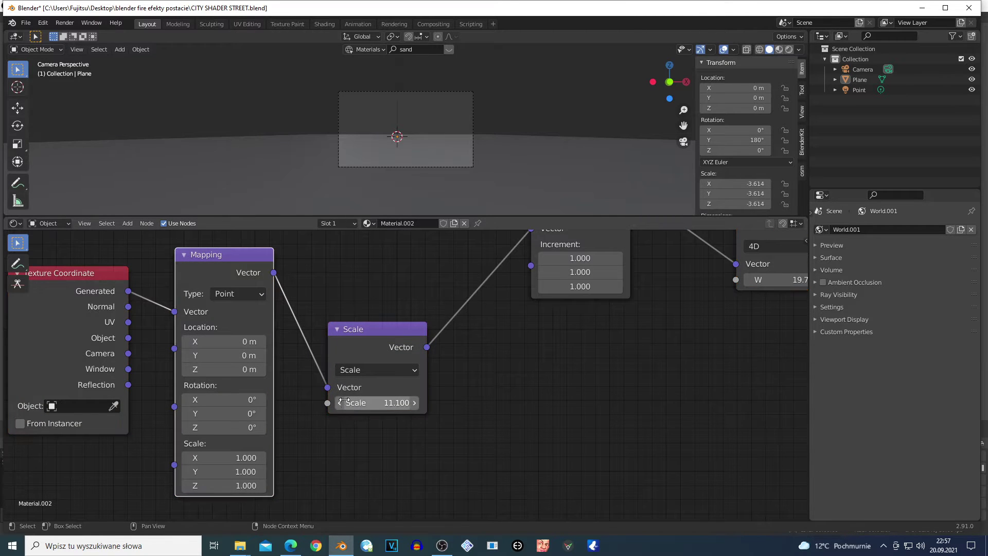
pyautogui.click(185, 255)
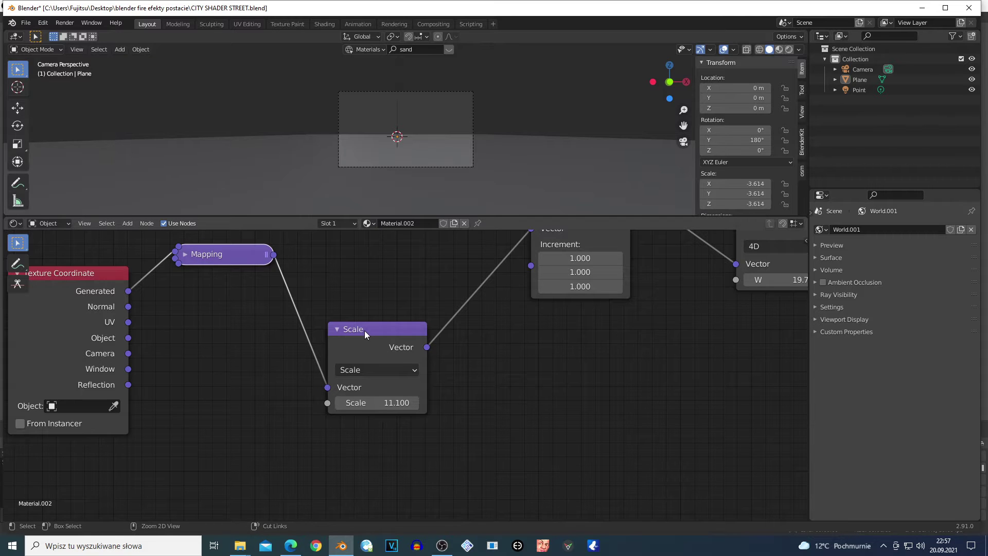
pyautogui.hotkey('ctrl', 'z')
pyautogui.scroll(1, 372, 342)
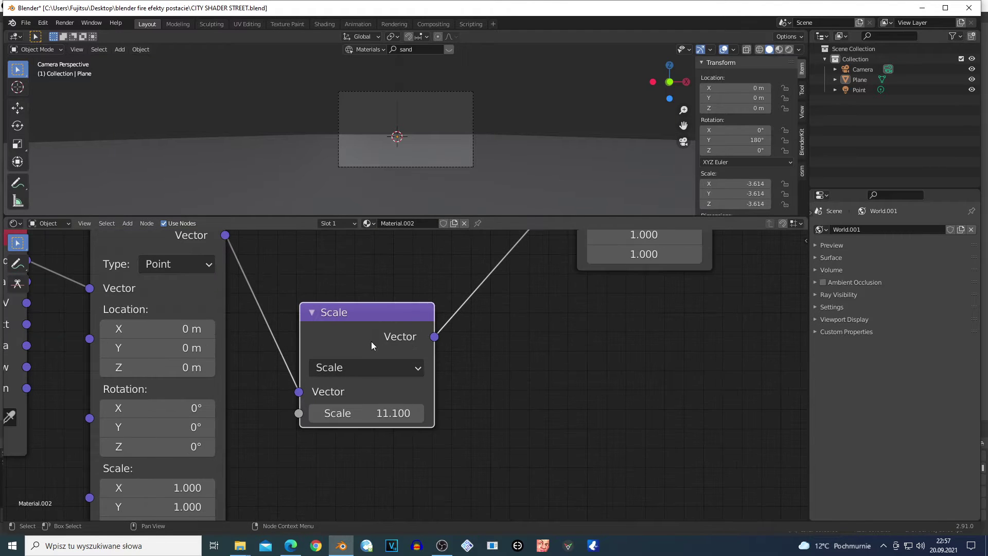
pyautogui.click(355, 369)
pyautogui.click(355, 368)
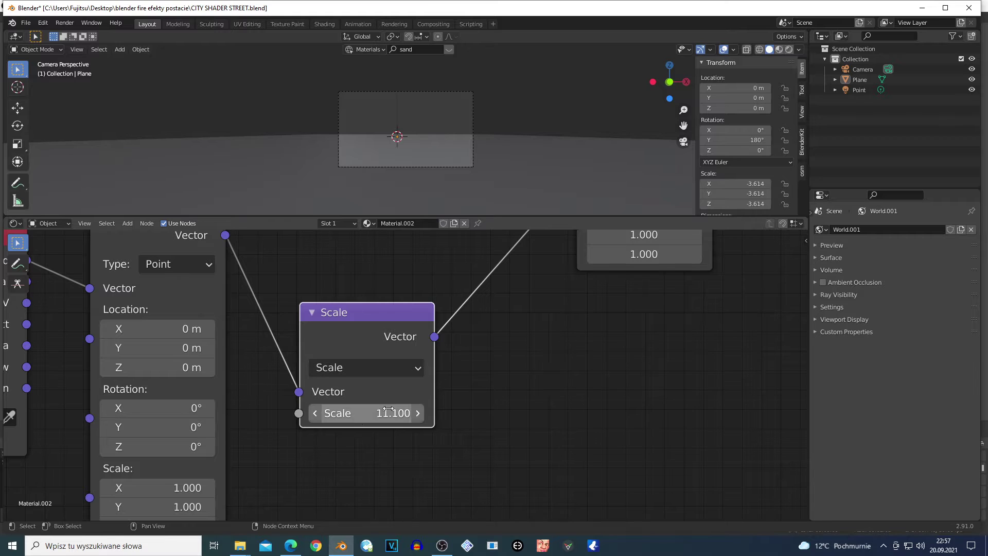
# - Select the lowest node chain, from Texture Coordinate to Displacement, and move it further down in the node editor
pyautogui.scroll(-5, 457, 388)
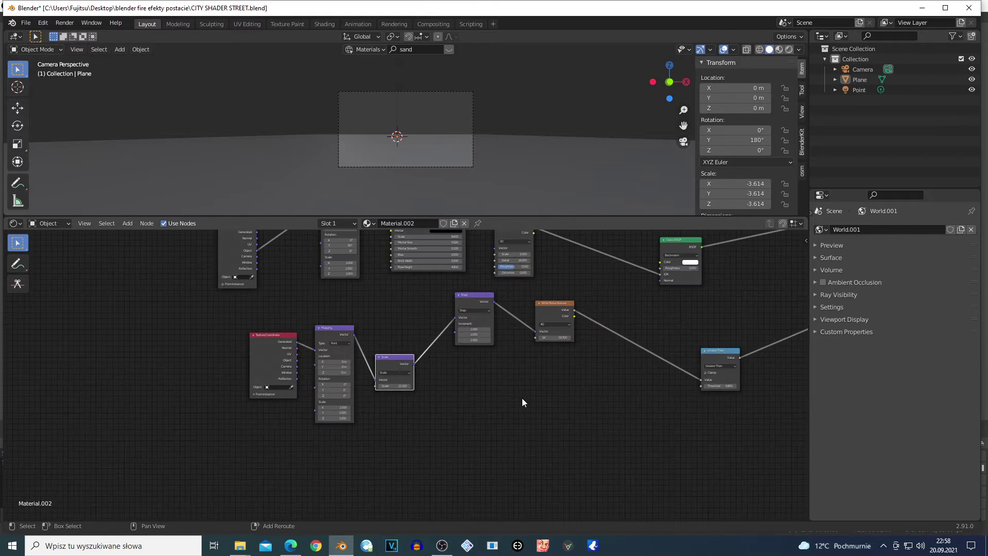
pyautogui.scroll(-2, 520, 400)
pyautogui.moveTo(254, 310); pyautogui.dragTo(771, 434)
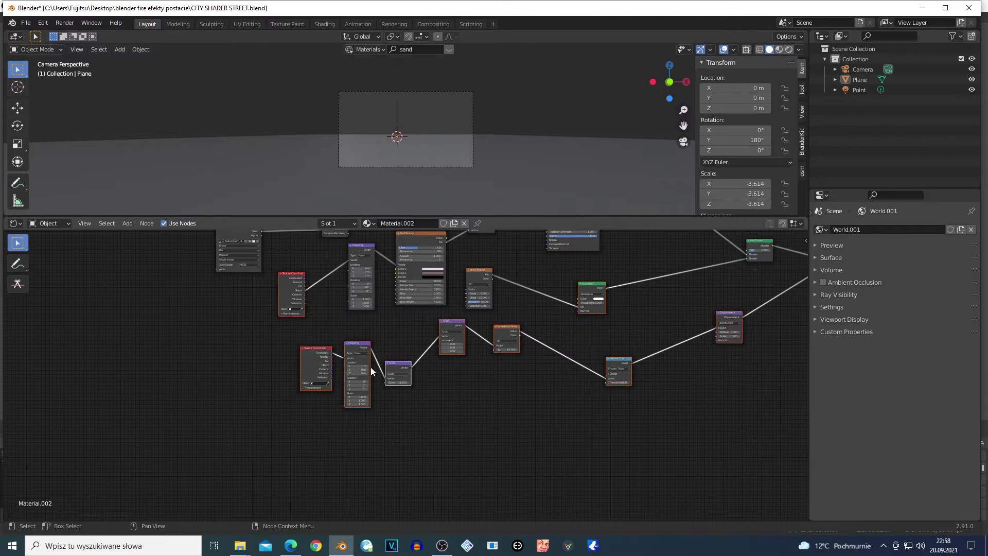
pyautogui.moveTo(317, 370); pyautogui.dragTo(226, 421)
# - Rearrange the Mapping, Scale and Snap nodes of the lowest chain by moving each one higher
pyautogui.scroll(5, 330, 457)
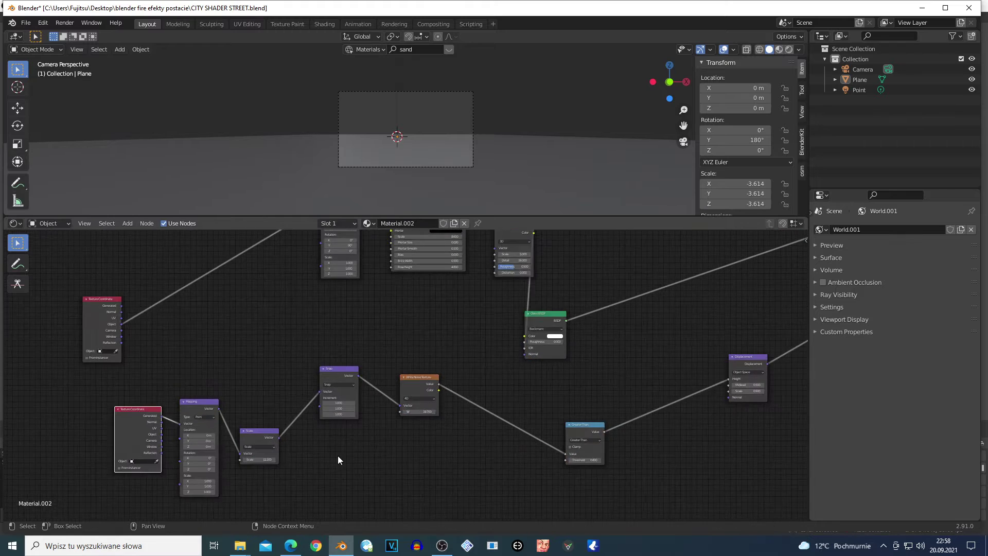
pyautogui.moveTo(154, 471); pyautogui.dragTo(192, 428)
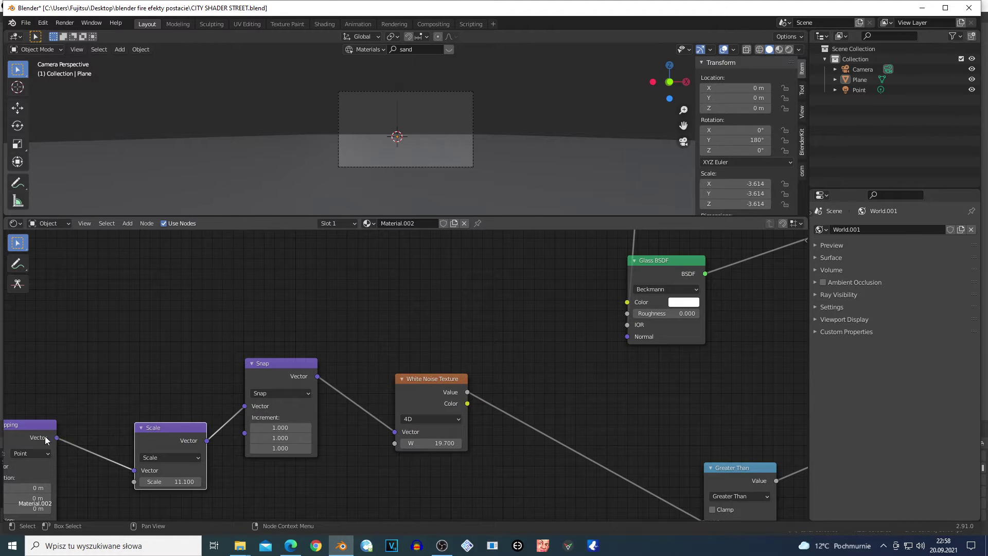
pyautogui.moveTo(31, 424); pyautogui.dragTo(46, 395)
pyautogui.moveTo(171, 424); pyautogui.dragTo(169, 407)
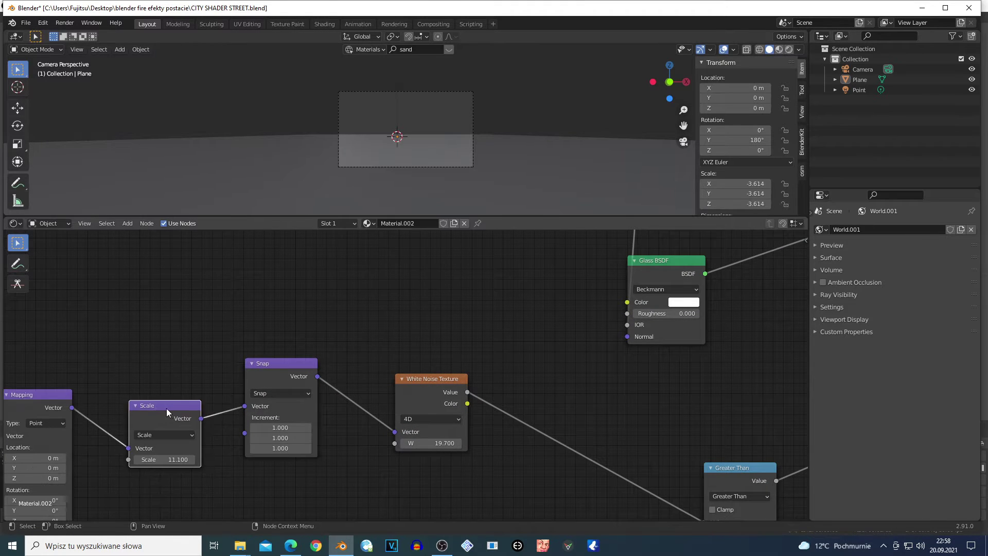
pyautogui.scroll(2, 168, 409)
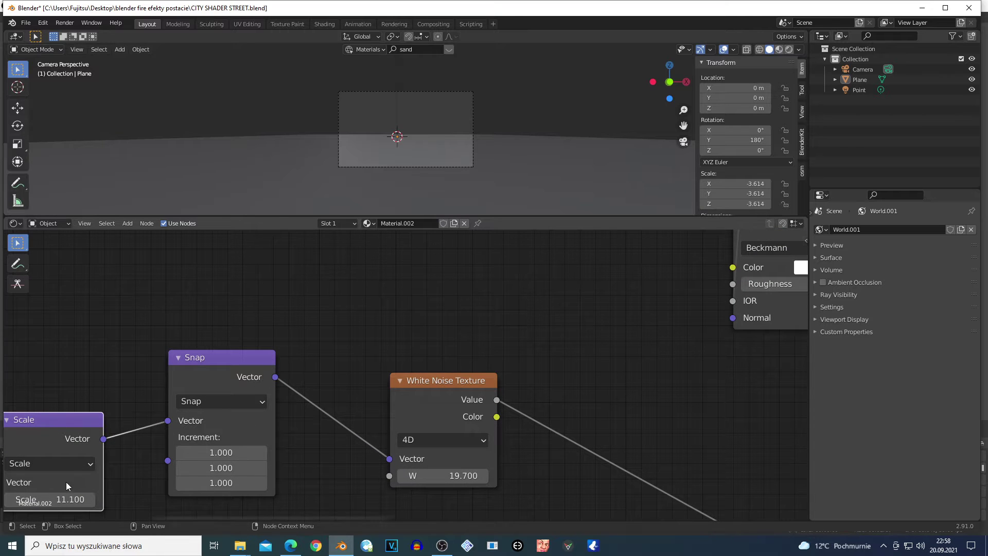
pyautogui.moveTo(217, 355); pyautogui.dragTo(234, 331)
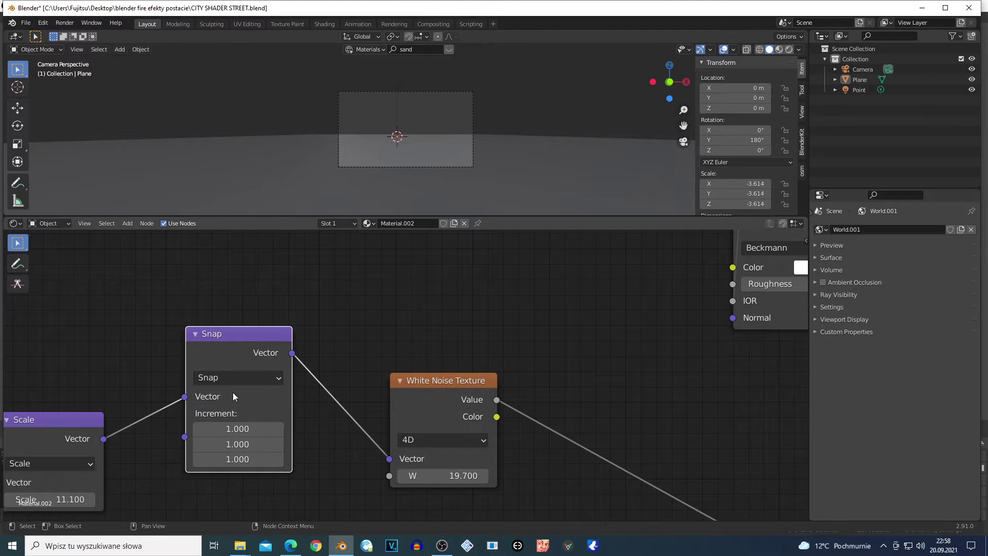
# - View the Snap node's available operations without changing them, and move the White Noise Texture node next to the Snap node
pyautogui.scroll(2, 233, 395)
pyautogui.click(177, 379)
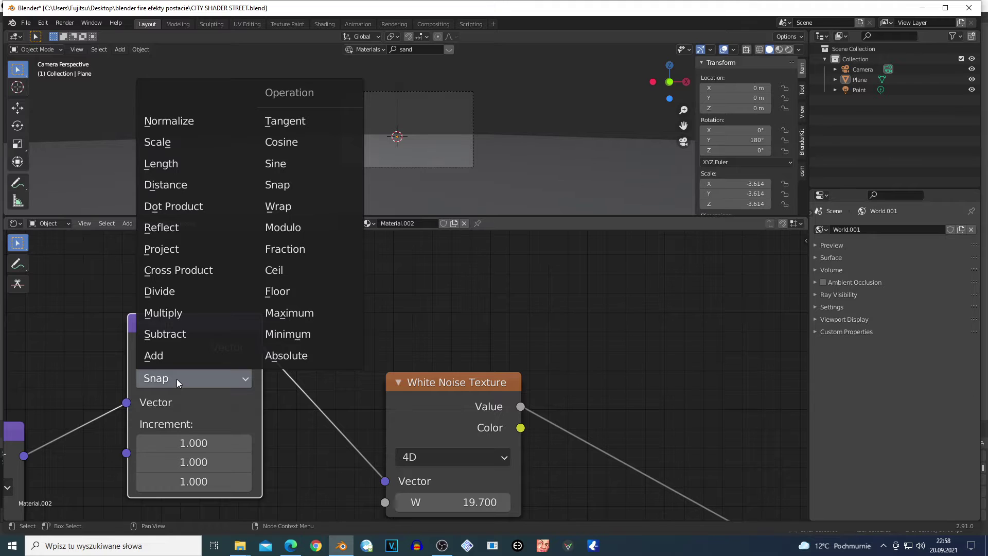
pyautogui.click(320, 441)
pyautogui.moveTo(403, 379); pyautogui.dragTo(358, 315)
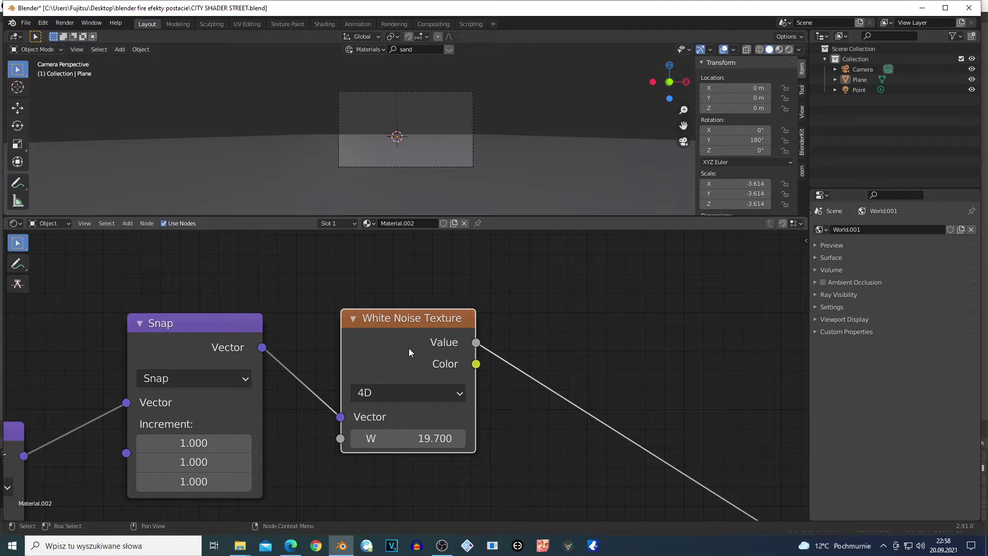
pyautogui.scroll(1, 404, 367)
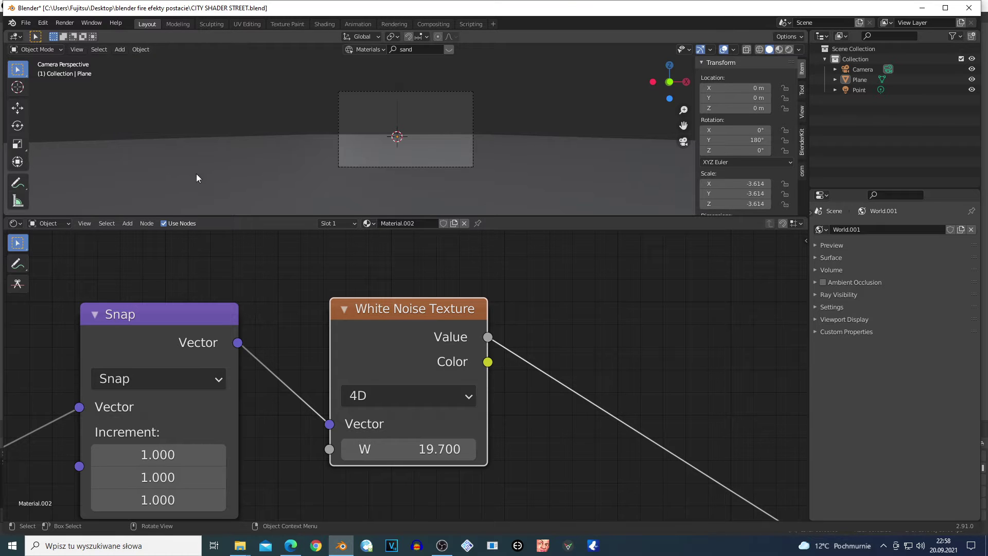
pyautogui.scroll(-3, 396, 435)
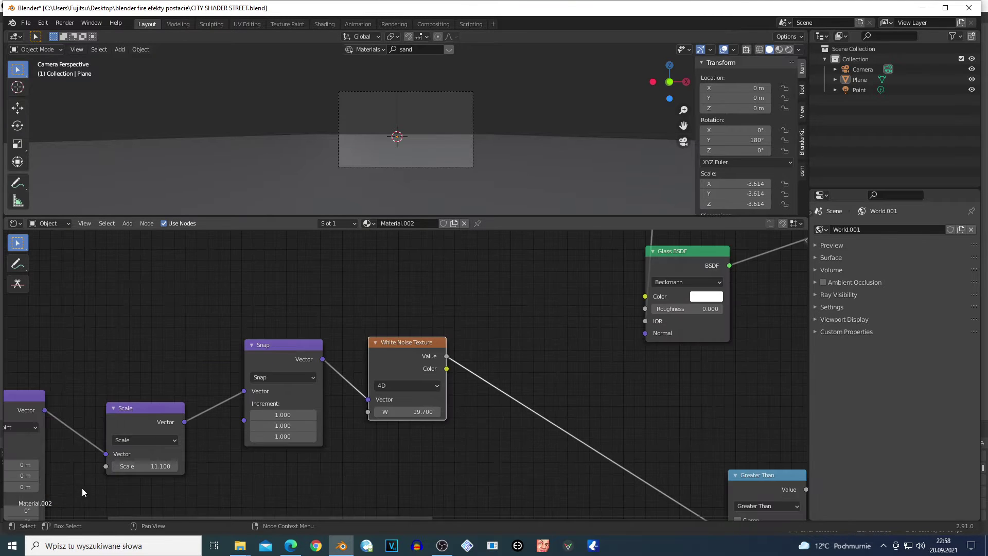
# - Move the Greater Than node up beside the White Noise Texture node in the lowest chain
pyautogui.scroll(2, 180, 477)
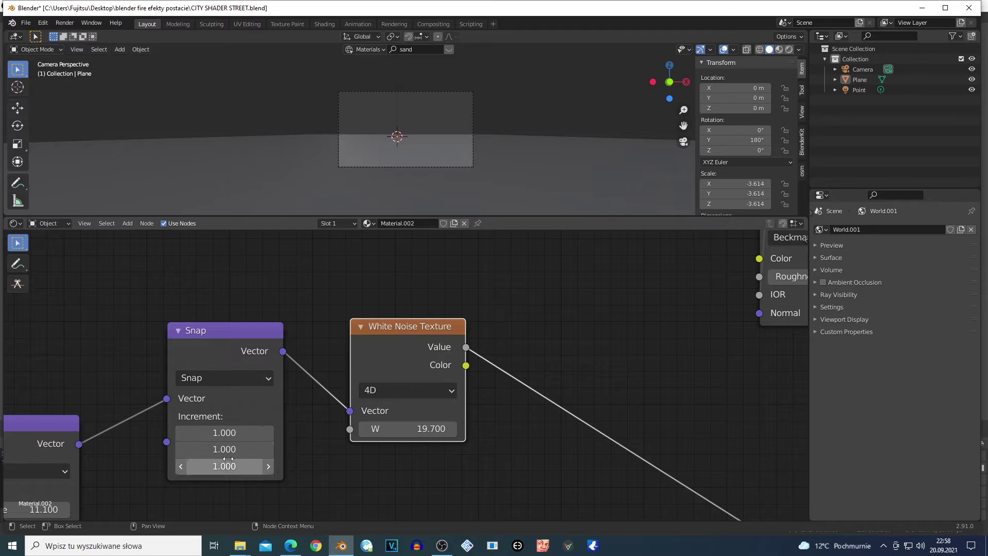
pyautogui.scroll(1, 228, 459)
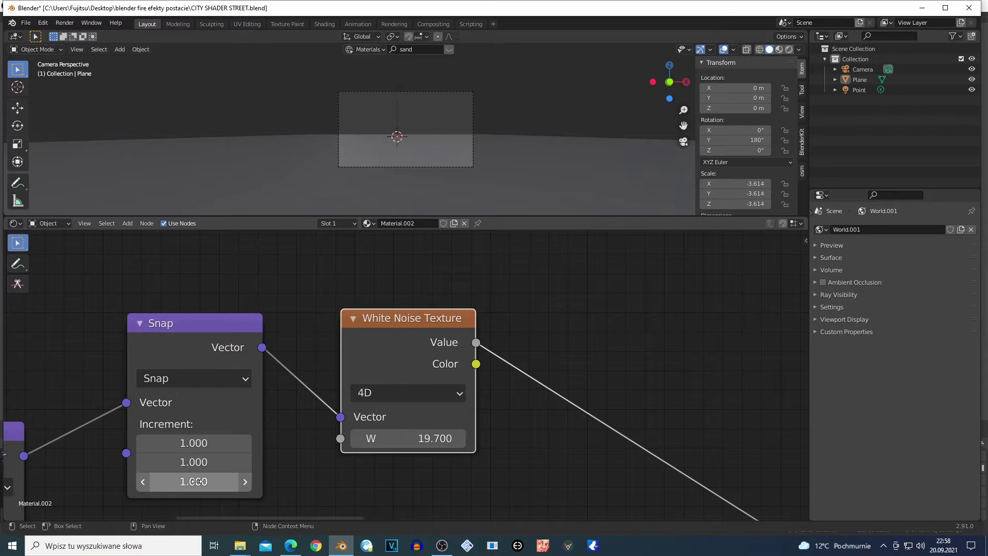
pyautogui.scroll(-4, 530, 367)
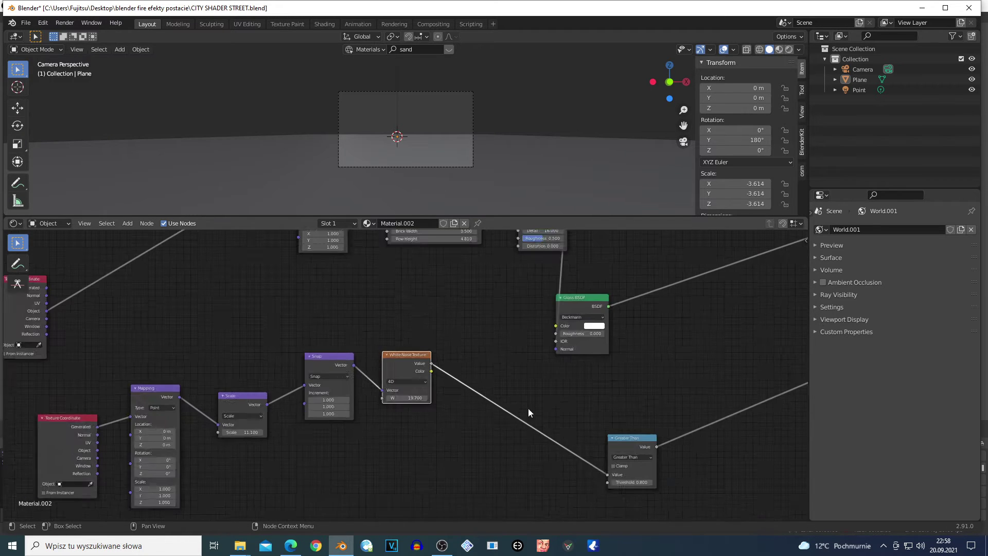
pyautogui.scroll(-1, 528, 409)
pyautogui.moveTo(570, 418); pyautogui.dragTo(465, 375)
# - Examine the Greater Than node's settings and view its available math operations without changing the selected one
pyautogui.scroll(2, 533, 415)
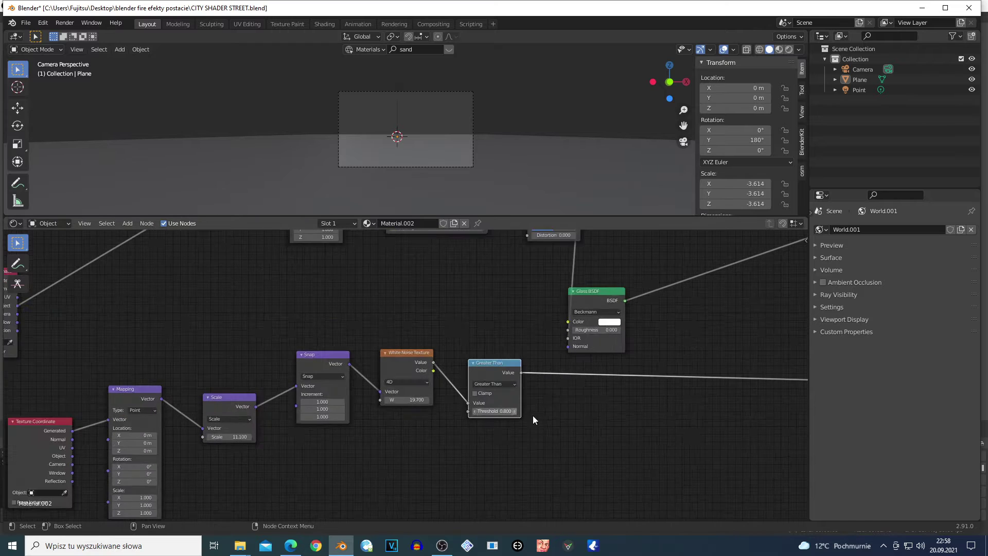
pyautogui.scroll(3, 532, 415)
pyautogui.scroll(1, 582, 388)
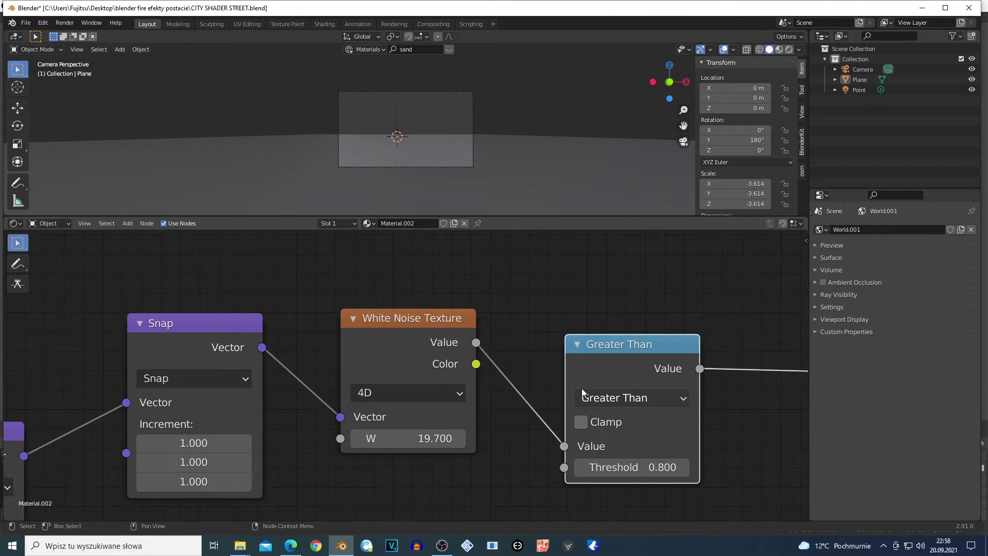
pyautogui.scroll(1, 581, 388)
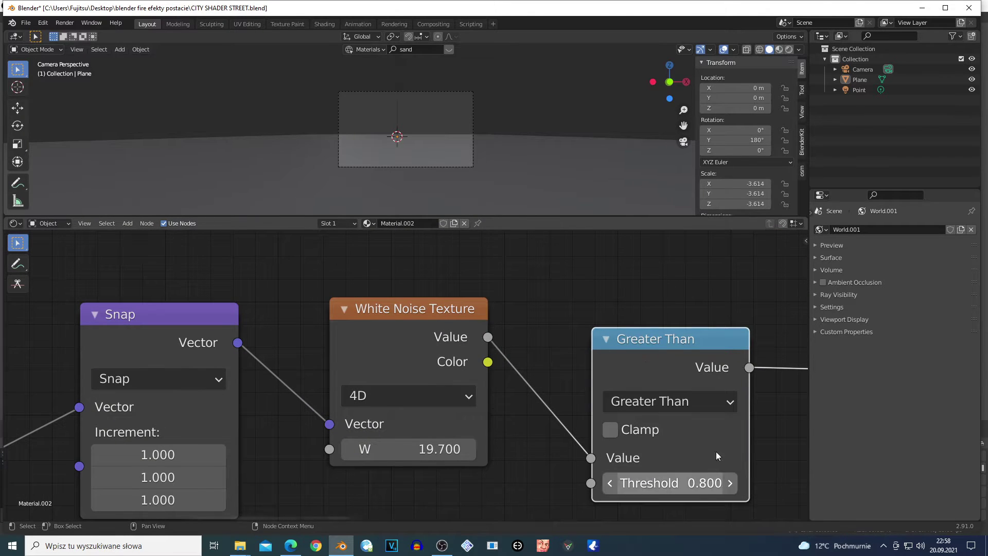
pyautogui.click(647, 406)
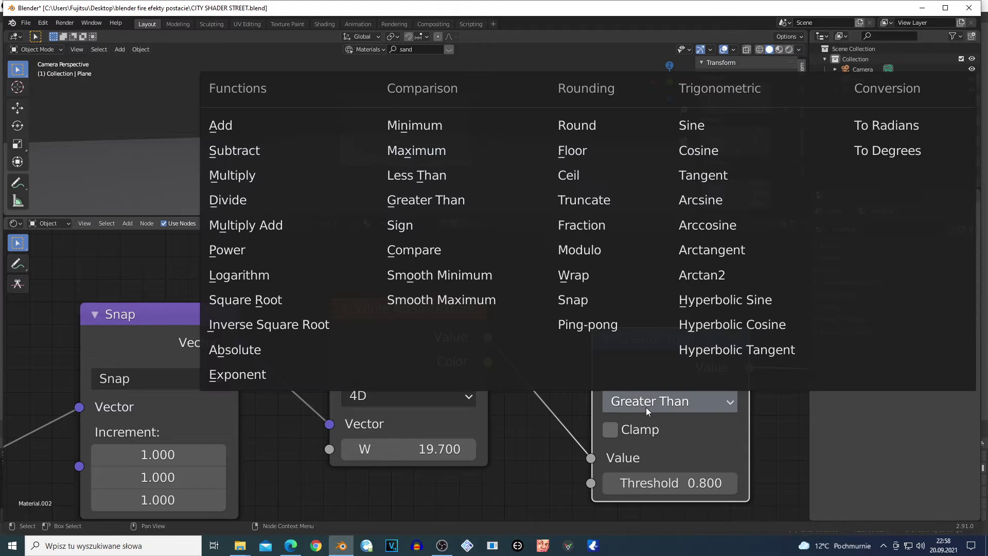
pyautogui.click(646, 406)
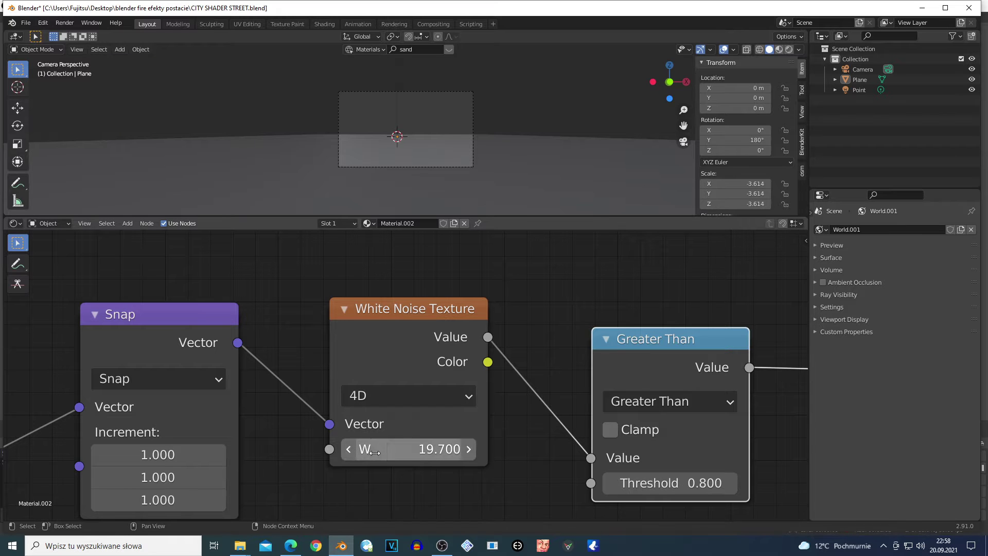
# - Examine how the lowest chain runs from Greater Than through the Displacement node into the Material Output
pyautogui.scroll(-7, 417, 448)
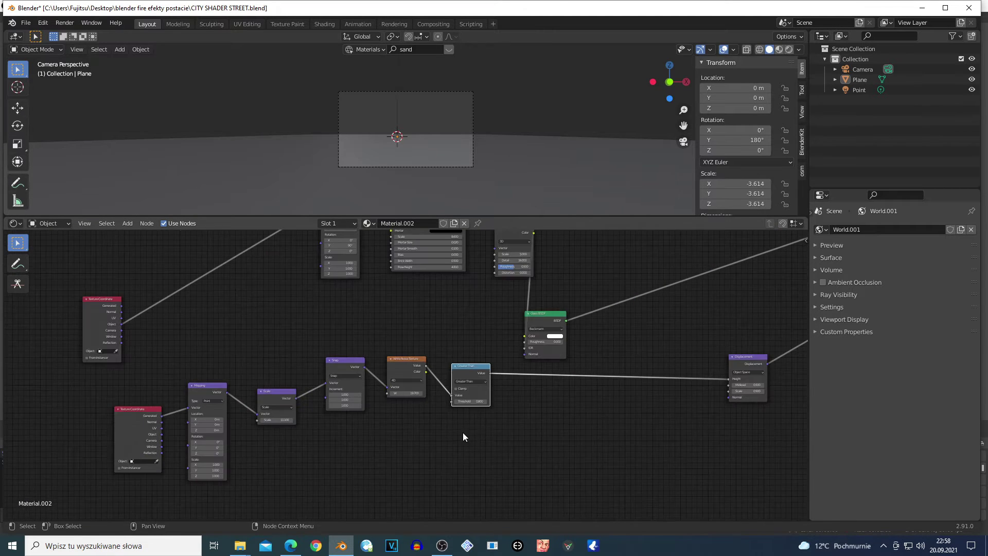
pyautogui.scroll(-2, 454, 462)
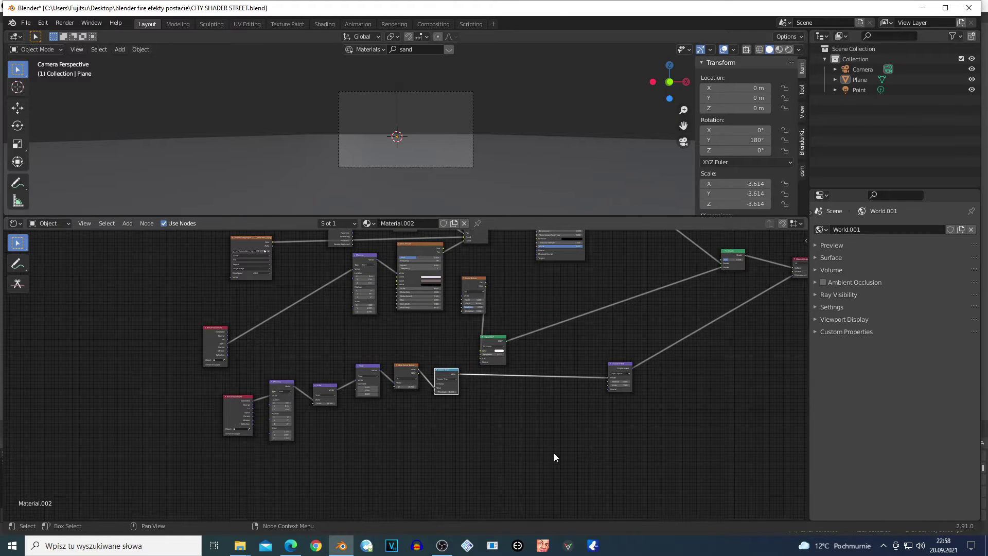
pyautogui.scroll(-2, 553, 453)
pyautogui.moveTo(674, 415); pyautogui.dragTo(130, 309)
pyautogui.scroll(5, 235, 431)
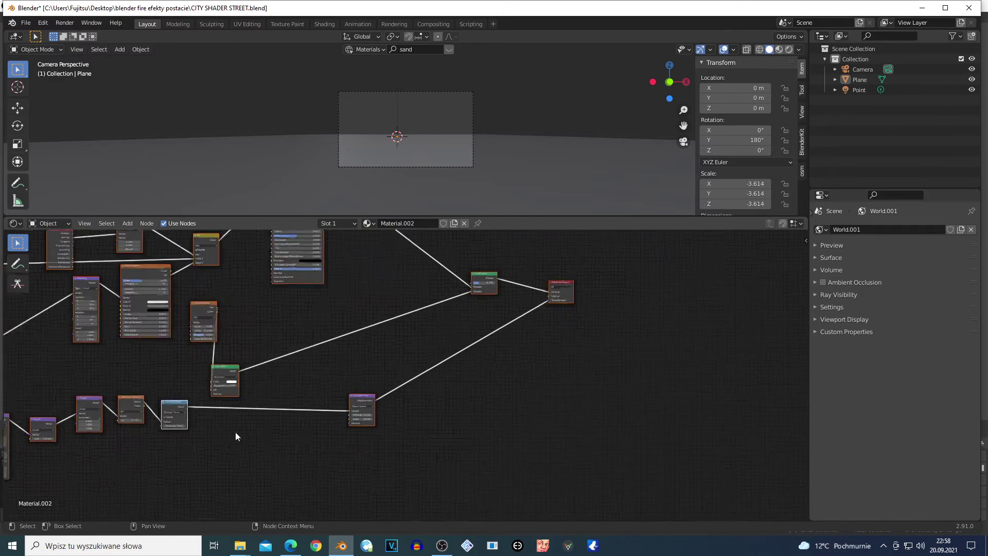
pyautogui.scroll(2, 288, 438)
pyautogui.moveTo(306, 438); pyautogui.dragTo(289, 377)
# - Reposition the camera view by walk navigation so that the whole plane is in sight
pyautogui.scroll(-1, 289, 377)
pyautogui.scroll(-5, 296, 384)
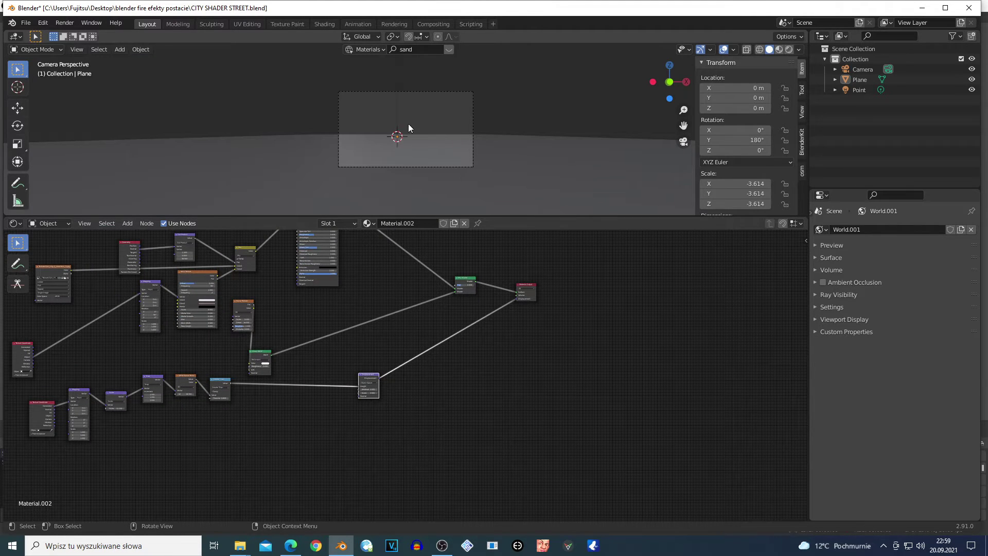
pyautogui.hotkey('shift', '`')
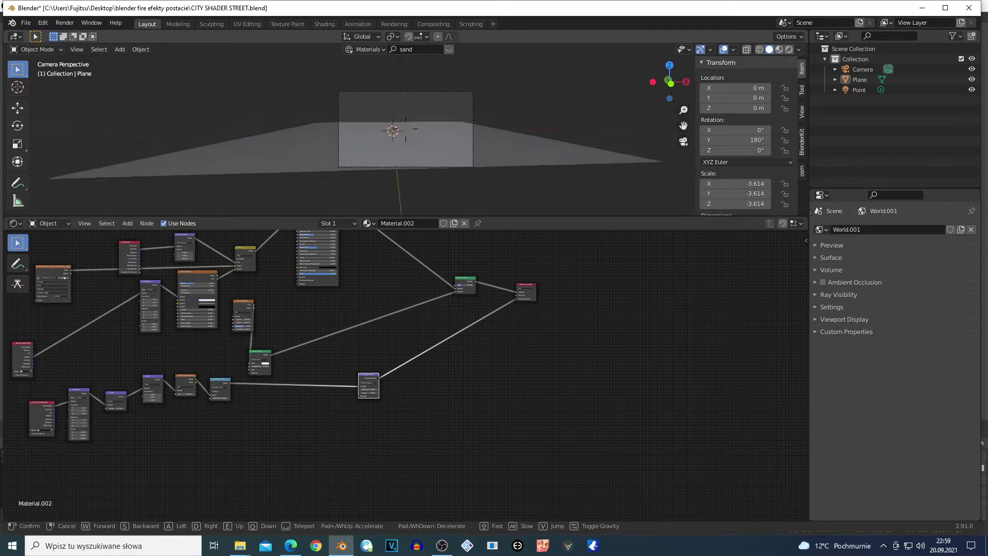
pyautogui.click(332, 159)
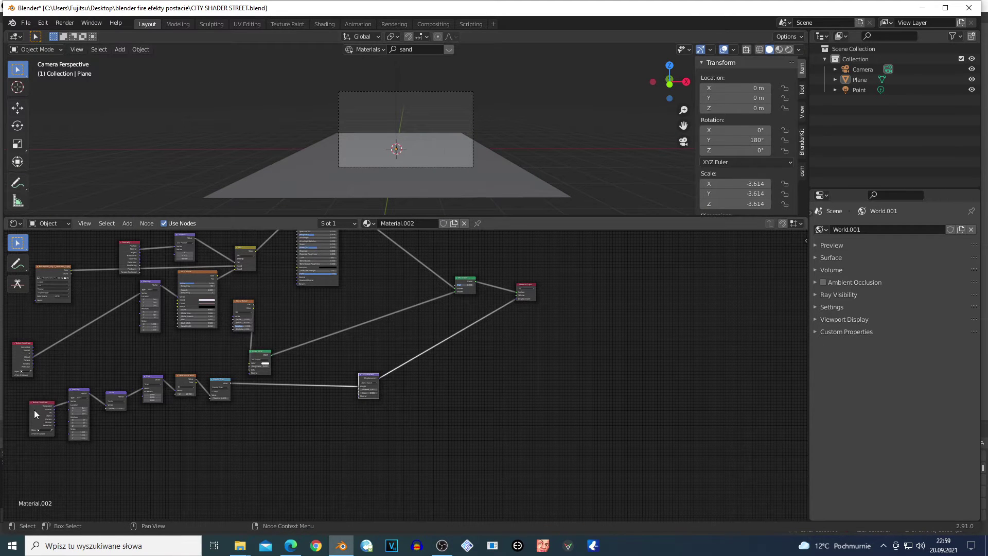
# - Shift the Glass BSDF and the lowest chain's nodes, from Texture Coordinate to Displacement, further towards the Material Output
pyautogui.moveTo(34, 409); pyautogui.dragTo(514, 415)
pyautogui.moveTo(109, 359); pyautogui.dragTo(252, 416)
pyautogui.moveTo(212, 380); pyautogui.dragTo(243, 373)
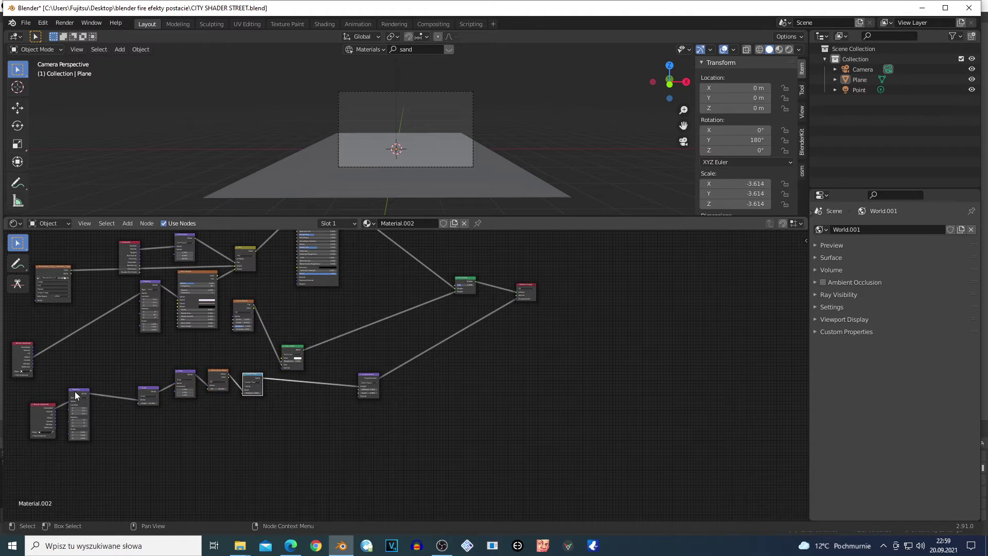
pyautogui.moveTo(75, 391); pyautogui.dragTo(123, 400)
pyautogui.moveTo(37, 411); pyautogui.dragTo(82, 424)
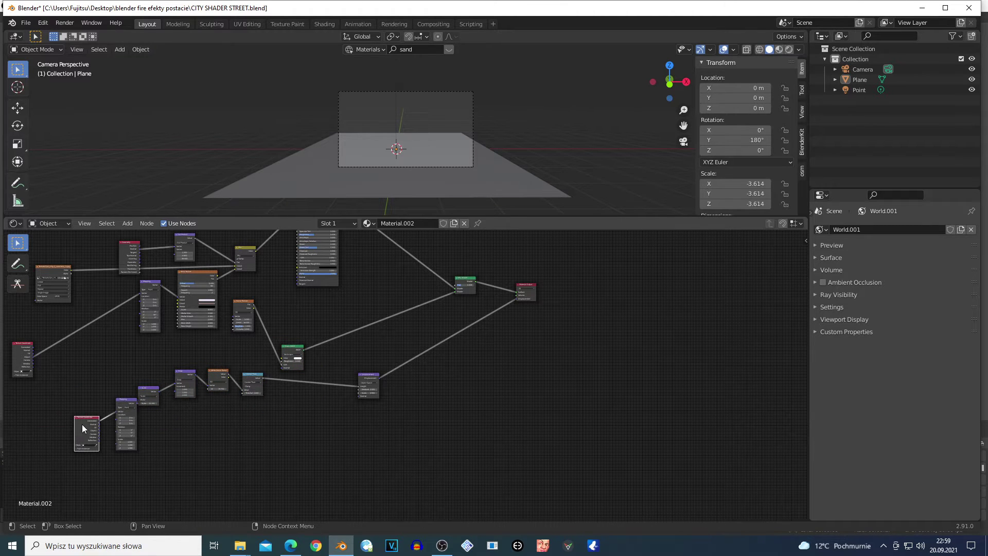
pyautogui.moveTo(370, 382); pyautogui.dragTo(382, 382)
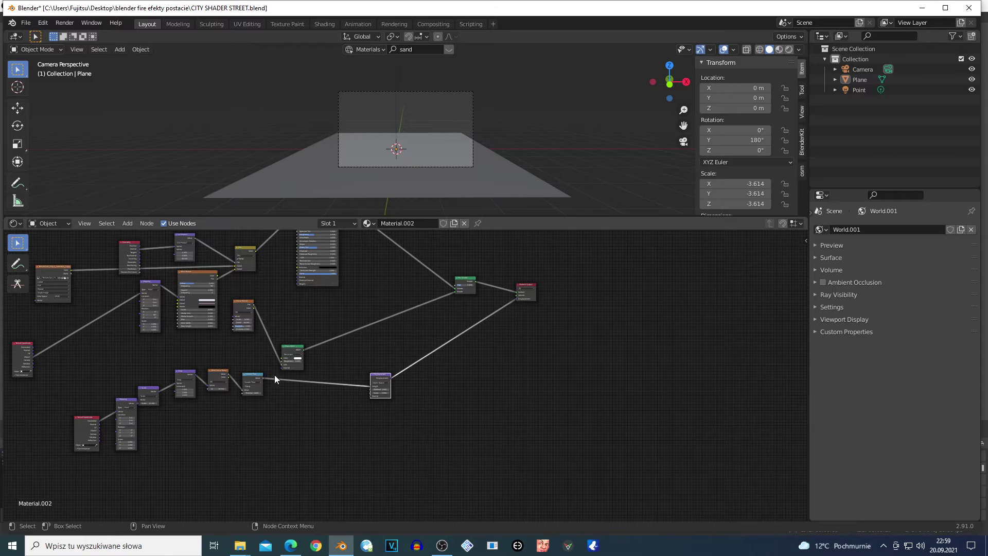
# - Move Greater Than close to Displacement and line up White Noise Texture, Snap, Scale, Mapping and Texture Coordinate behind it
pyautogui.click(244, 374)
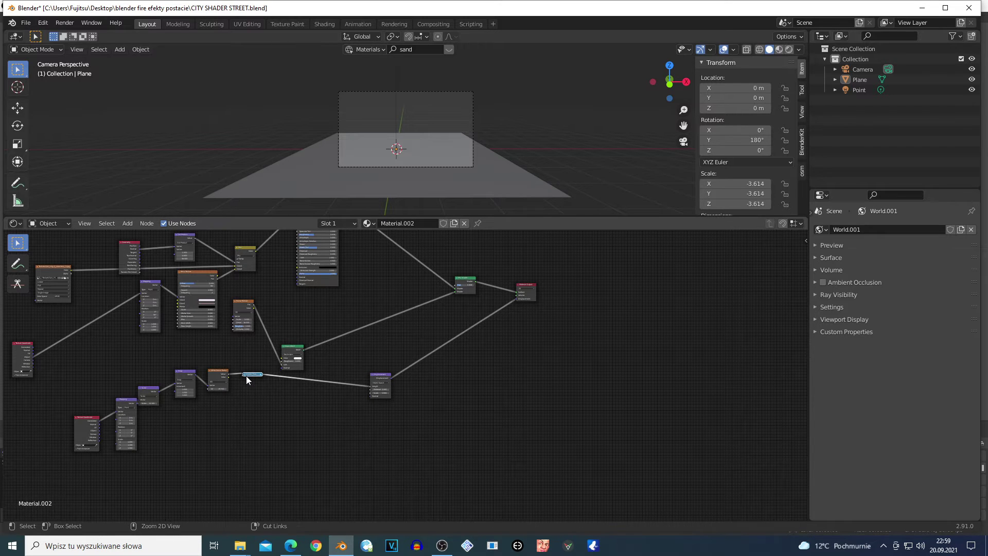
pyautogui.press('h')
pyautogui.moveTo(260, 378); pyautogui.dragTo(324, 401)
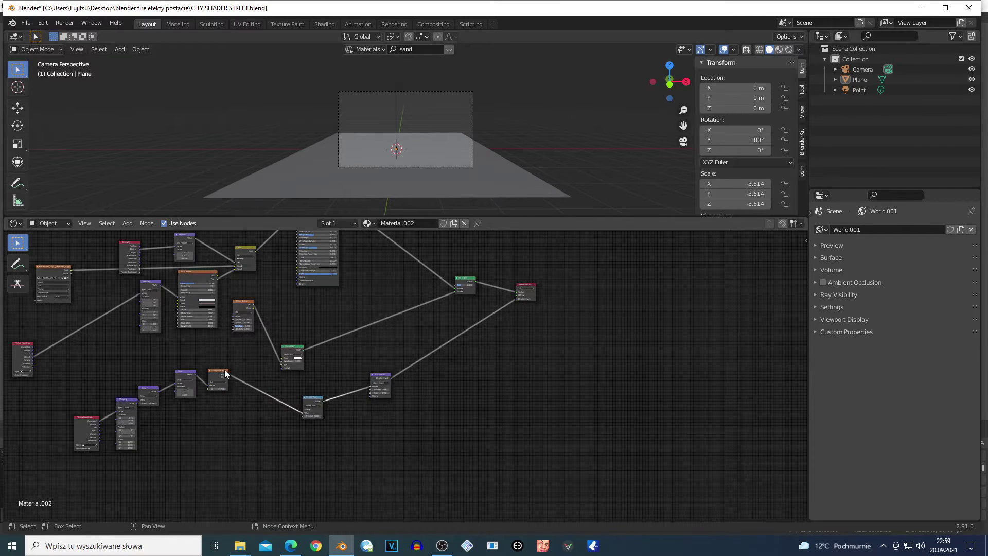
pyautogui.moveTo(216, 374); pyautogui.dragTo(255, 402)
pyautogui.moveTo(186, 374); pyautogui.dragTo(226, 410)
pyautogui.moveTo(148, 393); pyautogui.dragTo(190, 420)
pyautogui.moveTo(123, 407); pyautogui.dragTo(160, 422)
pyautogui.moveTo(91, 424); pyautogui.dragTo(131, 445)
pyautogui.scroll(-5, 354, 351)
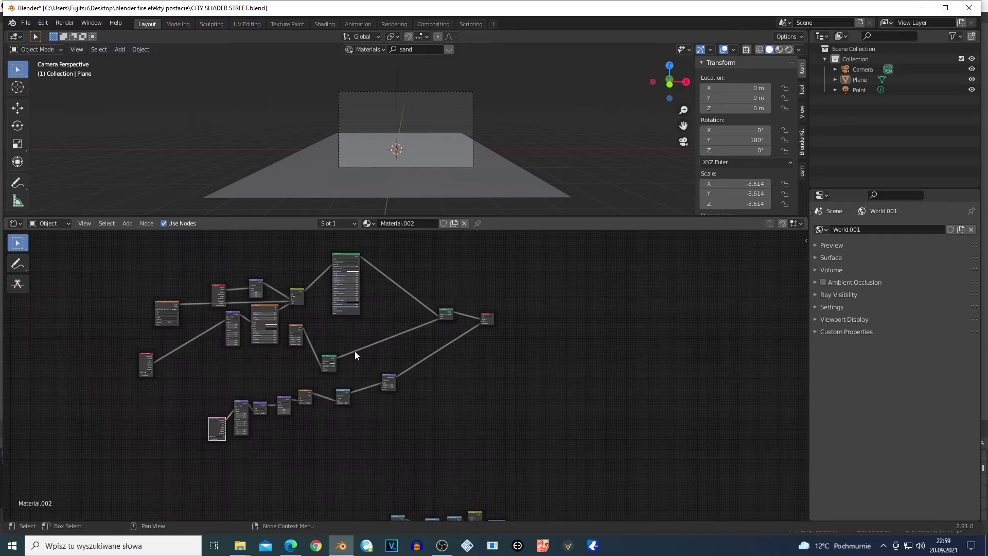
# - Reposition the image texture node at the start of the upper chain, slightly further from the Geometry node
pyautogui.moveTo(166, 267); pyautogui.dragTo(426, 356)
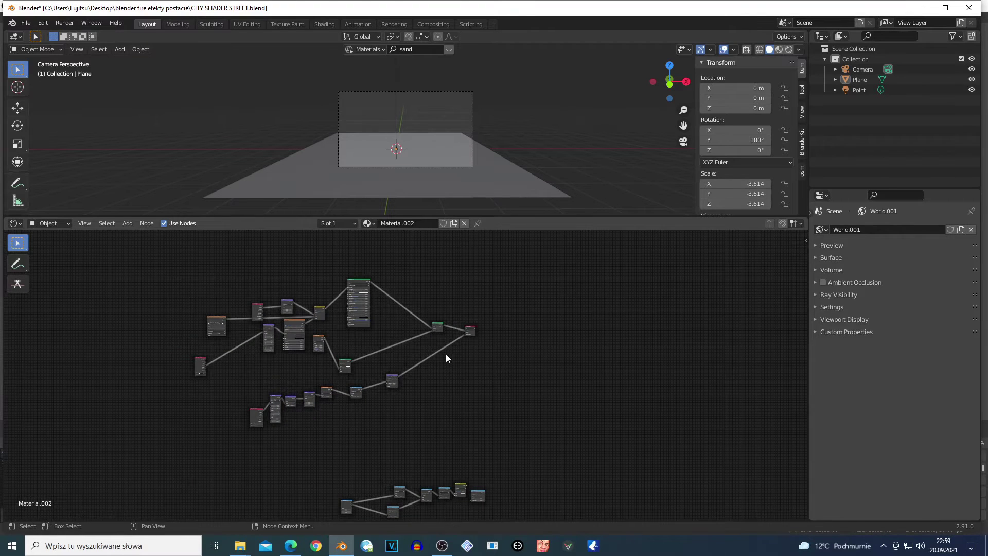
pyautogui.moveTo(170, 281)
pyautogui.mouseDown()
pyautogui.moveTo(444, 357)
pyautogui.moveTo(199, 289)
pyautogui.moveTo(158, 289)
pyautogui.mouseUp()
pyautogui.moveTo(212, 323); pyautogui.dragTo(298, 325)
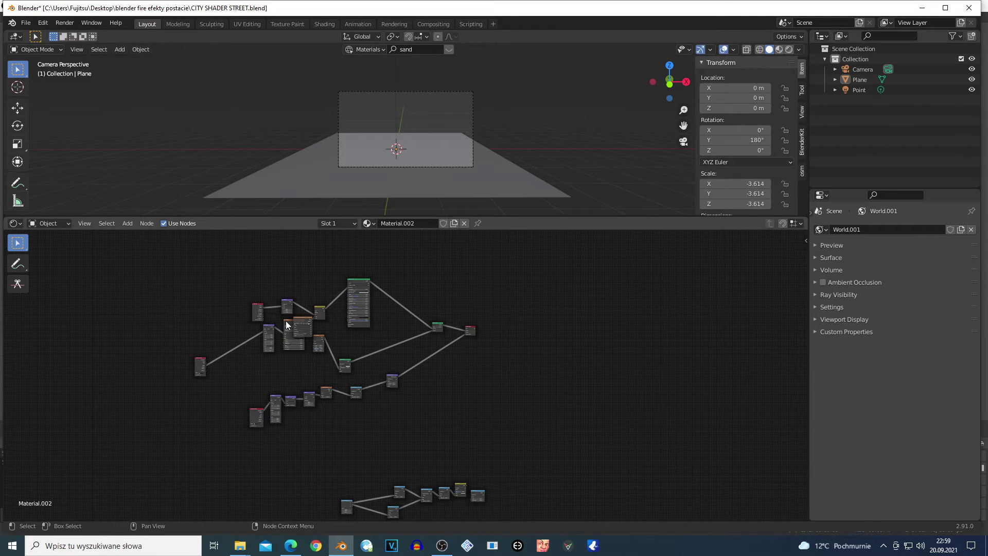
pyautogui.press('ctrl')
pyautogui.click(302, 327)
pyautogui.moveTo(302, 327); pyautogui.dragTo(210, 320)
# - Examine the upper node chain, from the image and brick textures through Mix and Principled BSDF to the Material Output
pyautogui.moveTo(151, 271); pyautogui.dragTo(505, 421)
pyautogui.moveTo(362, 286); pyautogui.dragTo(422, 334)
pyautogui.scroll(2, 294, 375)
pyautogui.scroll(3, 293, 380)
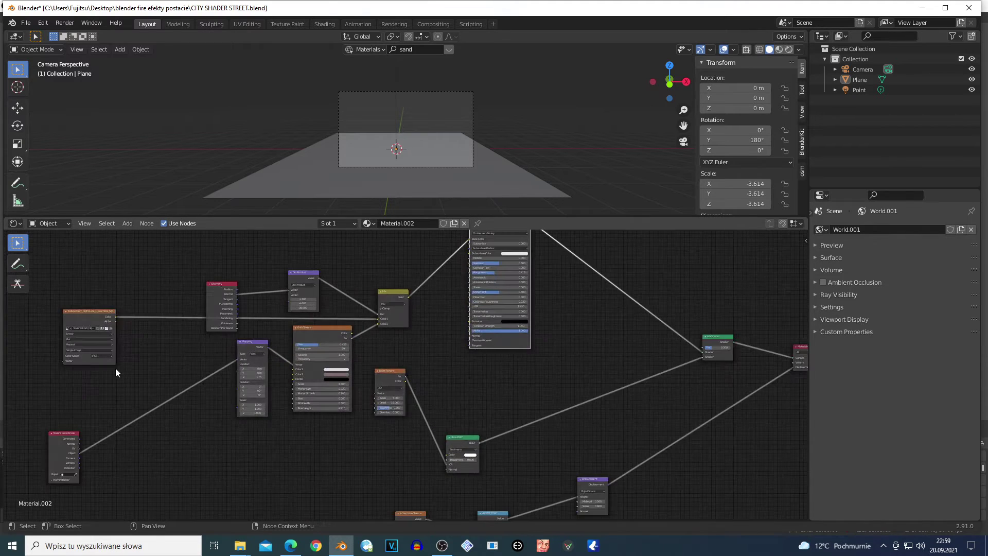
pyautogui.scroll(-3, 127, 359)
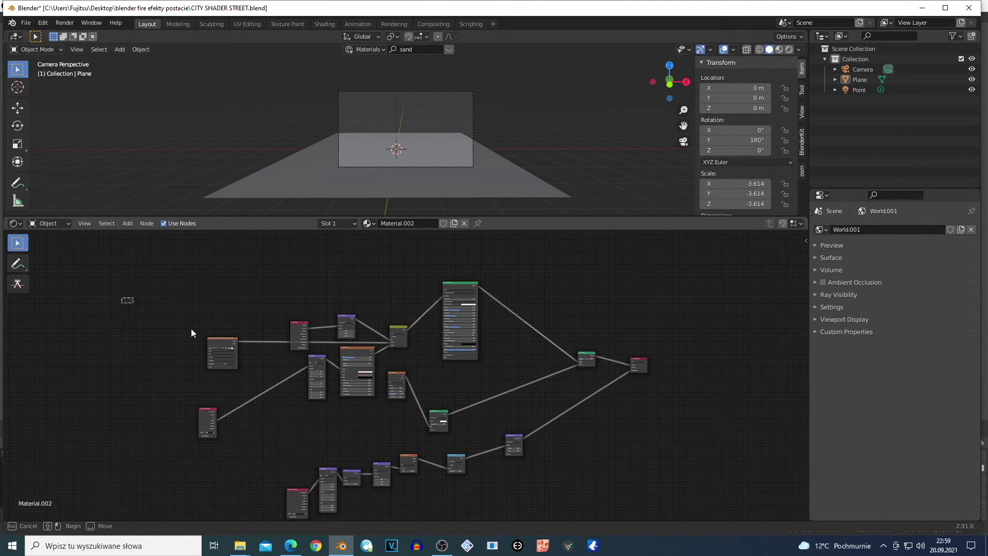
pyautogui.moveTo(180, 304); pyautogui.dragTo(668, 530)
pyautogui.moveTo(458, 288); pyautogui.dragTo(615, 300)
pyautogui.click(599, 308)
# - Move the upper chain's Texture Coordinate node up between the image texture node and the Mapping node
pyautogui.scroll(8, 450, 393)
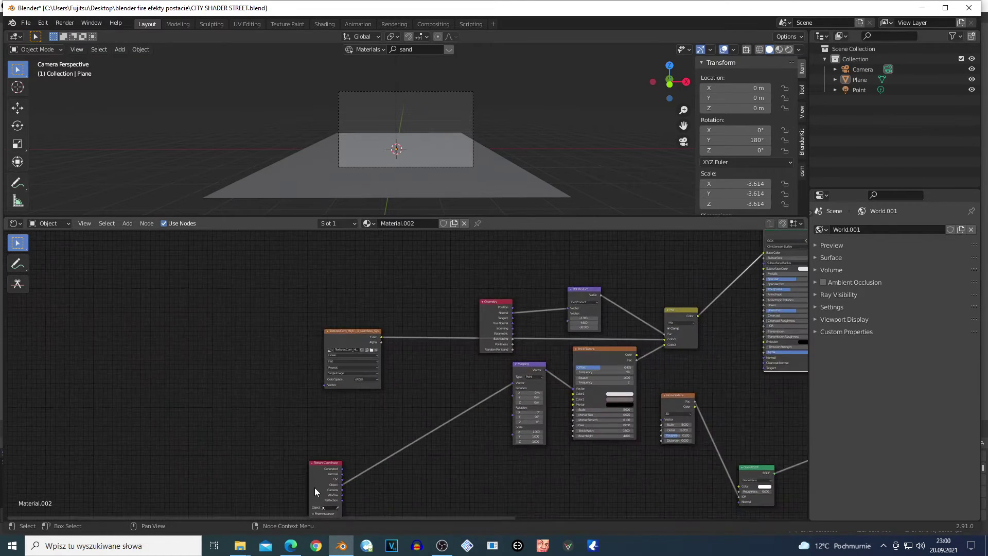
pyautogui.moveTo(324, 477); pyautogui.dragTo(331, 408)
pyautogui.scroll(2, 410, 433)
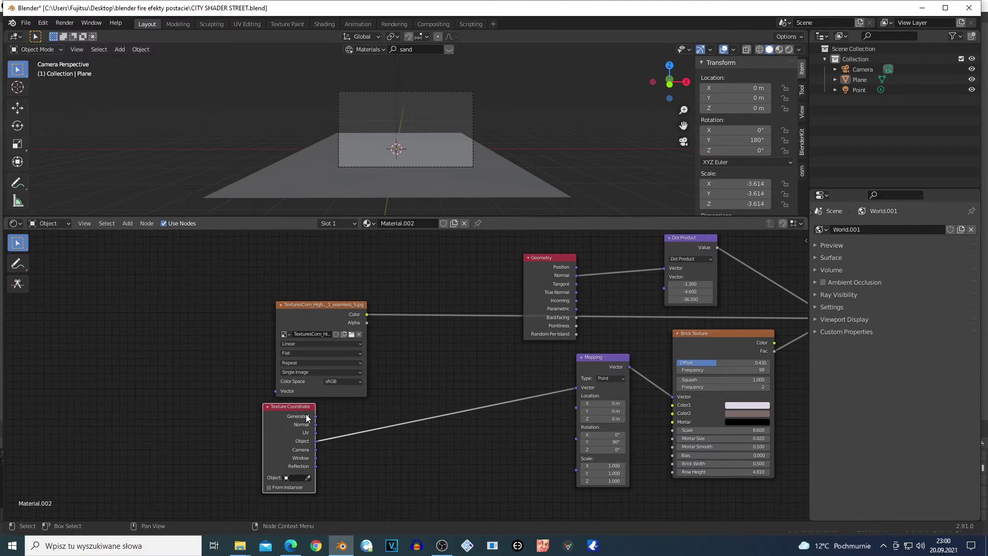
pyautogui.scroll(2, 370, 460)
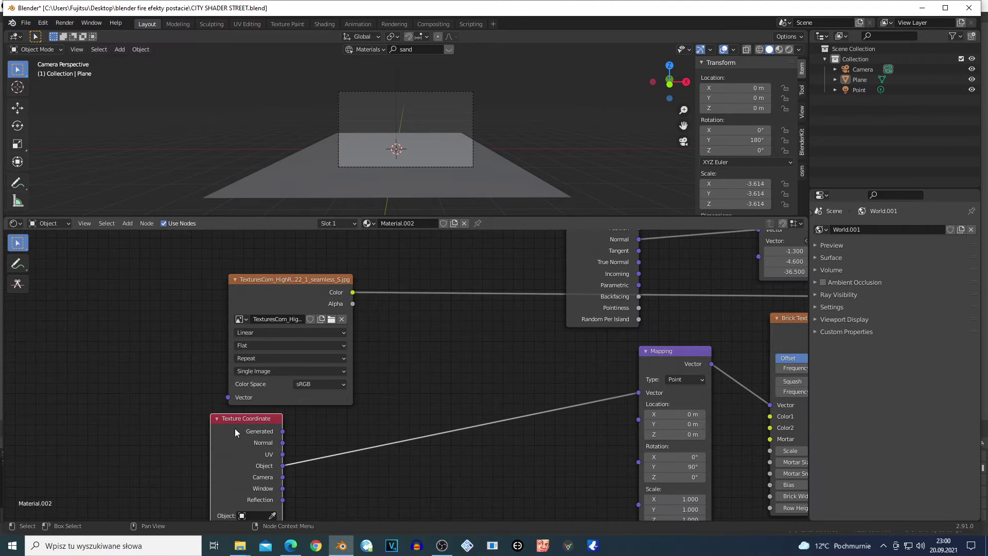
pyautogui.press('g')
pyautogui.click(415, 382)
pyautogui.scroll(1, 446, 407)
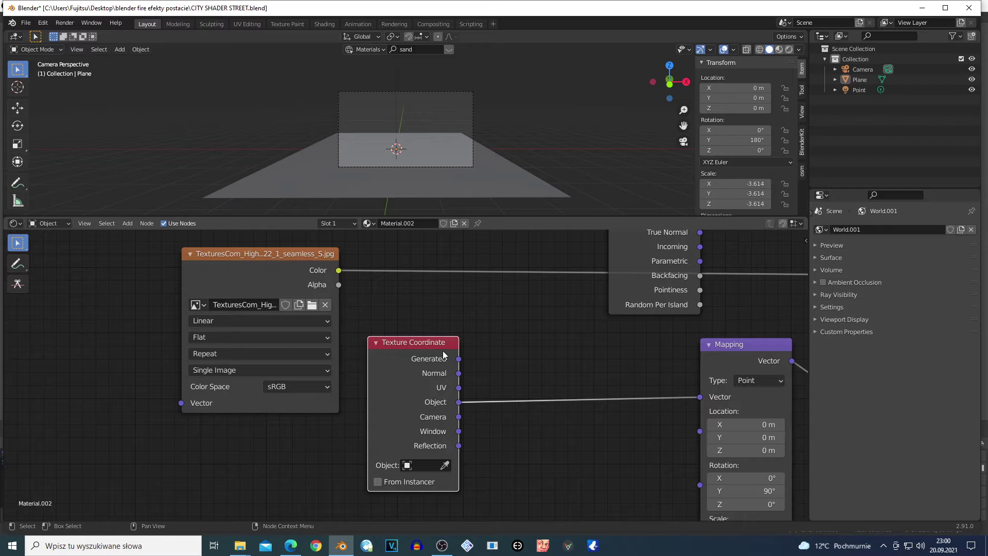
# - Move the upper chain's Mapping node closer to Texture Coordinate, and bring the Brick Texture node closer to Mapping
pyautogui.moveTo(725, 353); pyautogui.dragTo(572, 332)
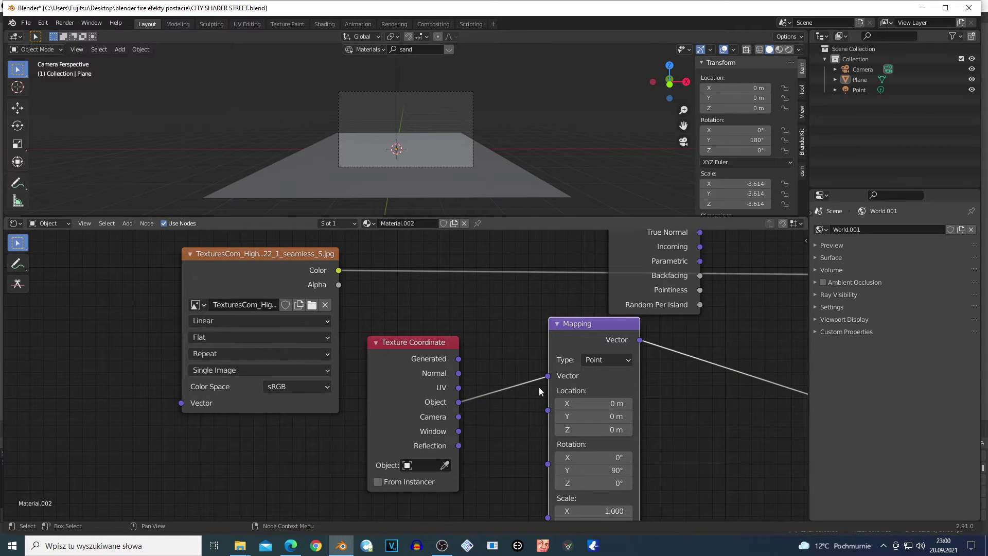
pyautogui.scroll(-2, 449, 367)
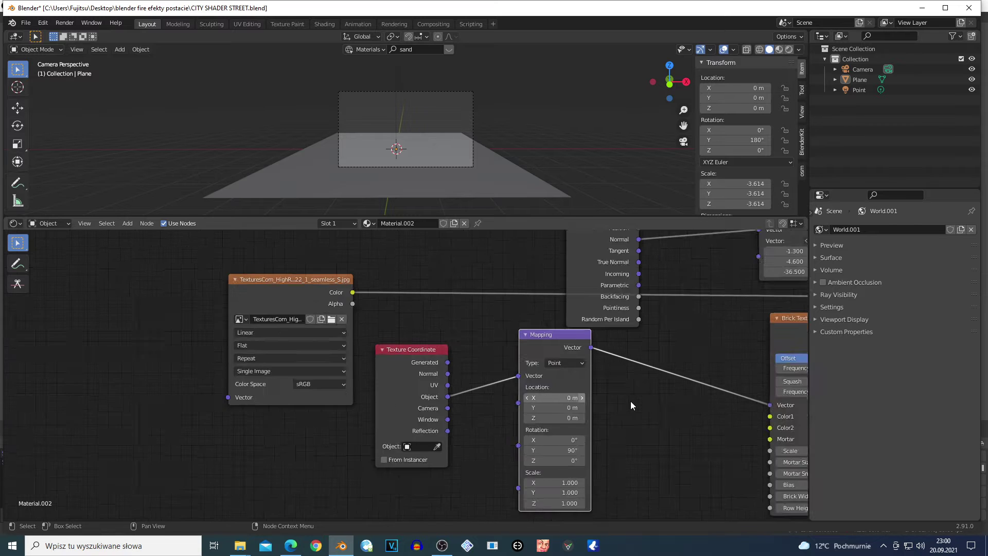
pyautogui.scroll(-2, 627, 386)
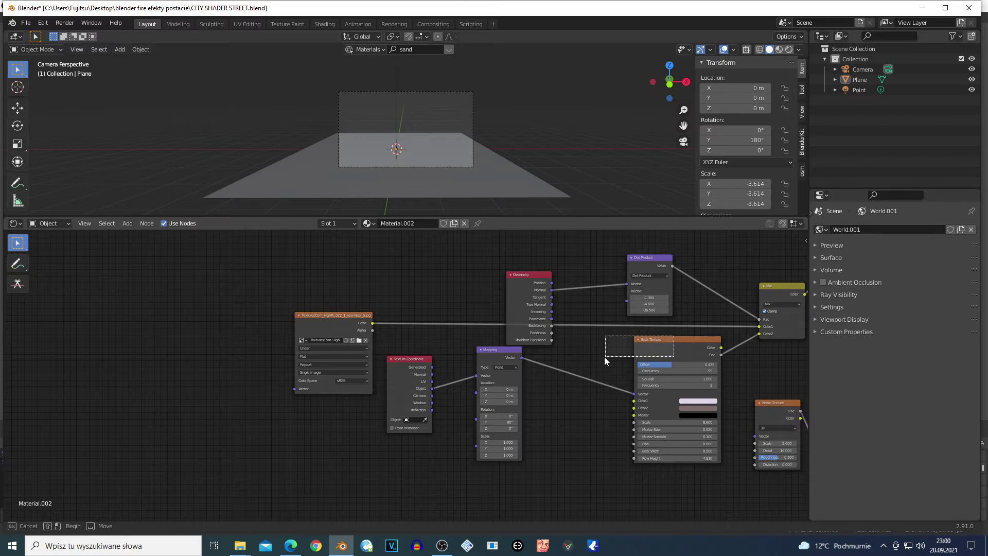
pyautogui.moveTo(665, 343); pyautogui.dragTo(596, 359)
pyautogui.scroll(3, 723, 345)
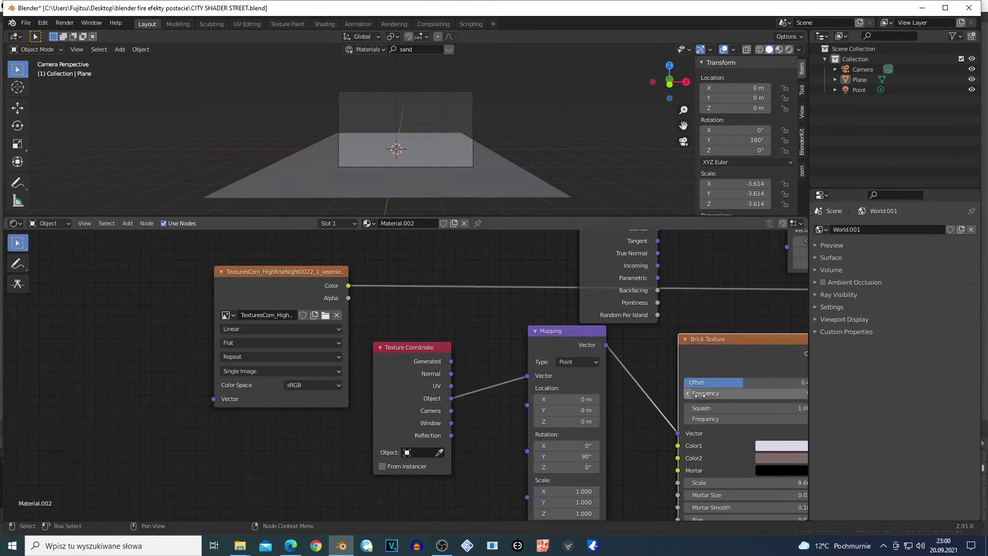
# - Place the Mapping node directly beside Texture Coordinate and slightly higher, and close the gap by moving Brick Texture beside it
pyautogui.scroll(-2, 723, 345)
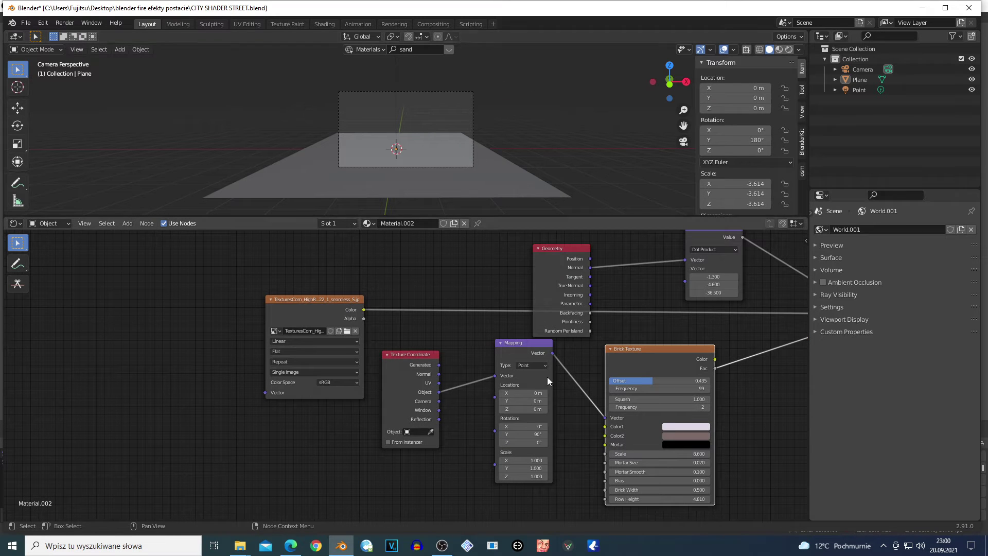
pyautogui.scroll(3, 631, 436)
pyautogui.moveTo(631, 338); pyautogui.dragTo(541, 297)
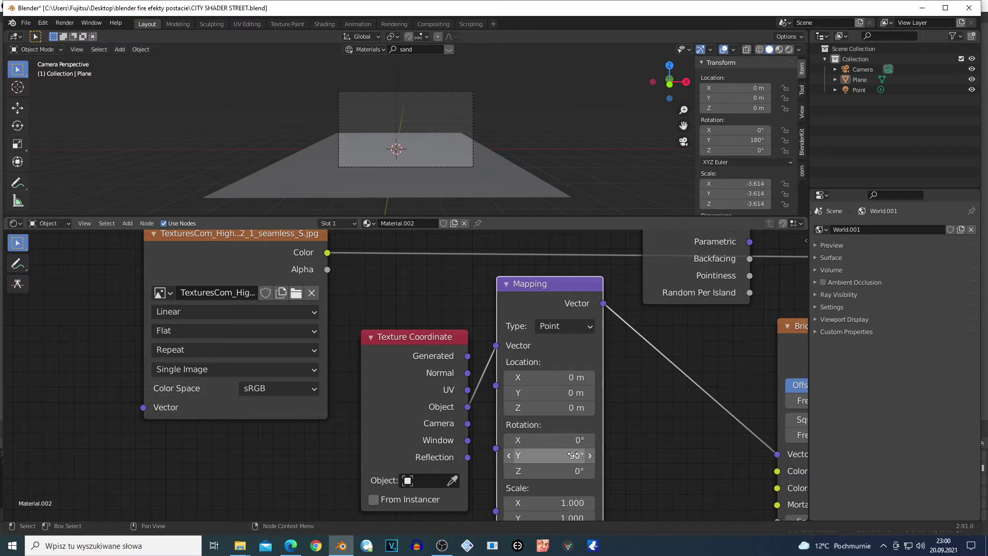
pyautogui.scroll(-5, 591, 436)
pyautogui.moveTo(653, 353); pyautogui.dragTo(588, 357)
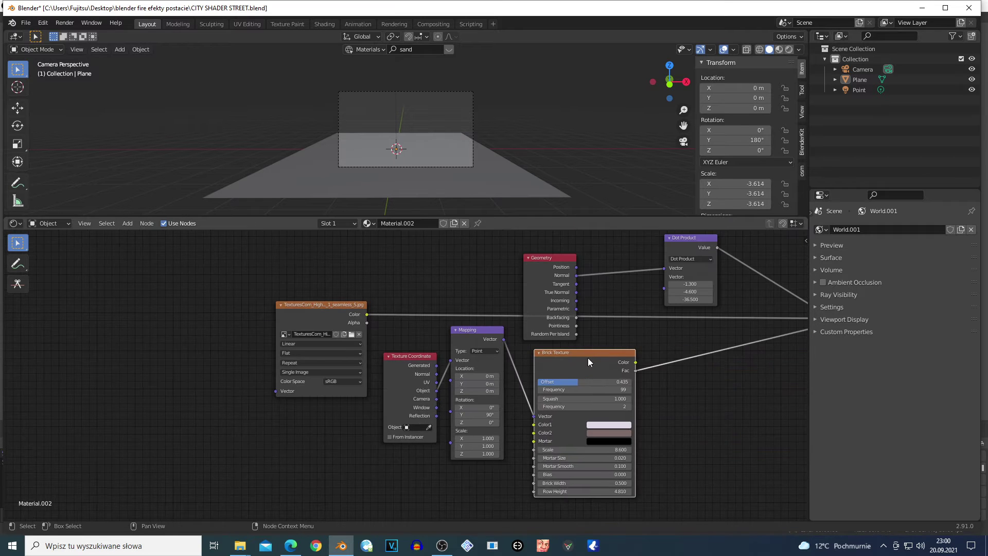
# - Examine the overall node tree and the Brick Texture node's offset, colour, scale and mortar settings
pyautogui.scroll(-2, 674, 406)
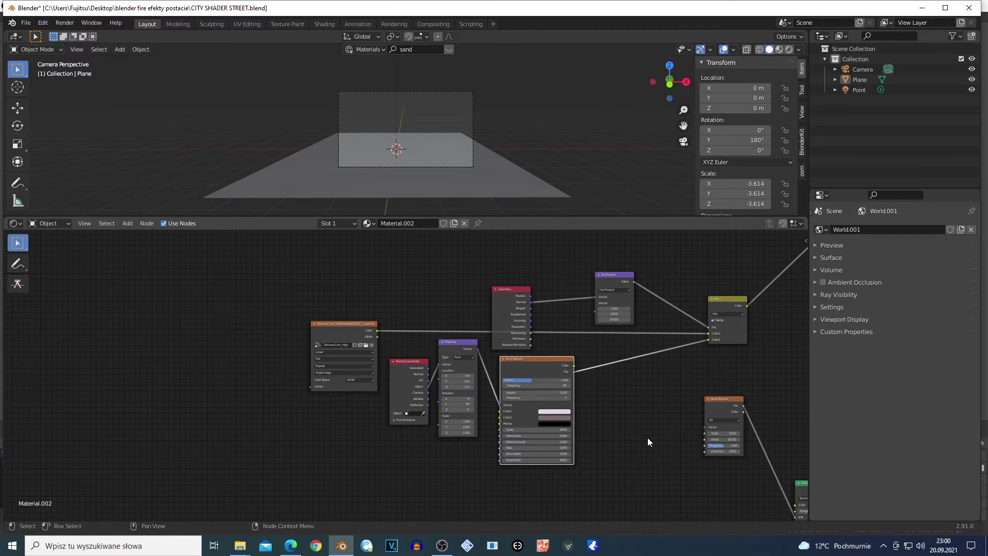
pyautogui.keyDown('ctrl'); pyautogui.hscroll(1, 647, 438); pyautogui.keyUp('ctrl')
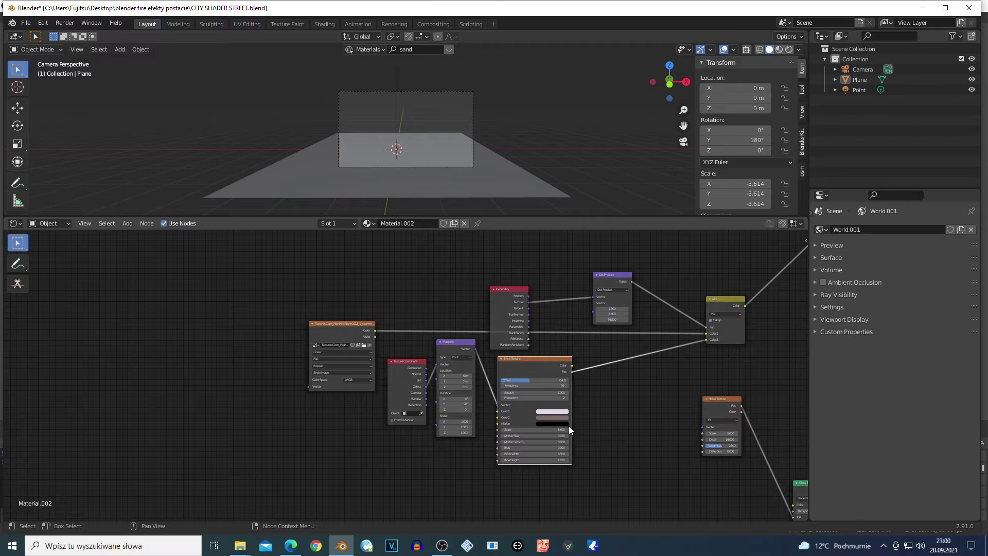
pyautogui.scroll(-4, 571, 423)
pyautogui.moveTo(326, 273); pyautogui.dragTo(847, 504)
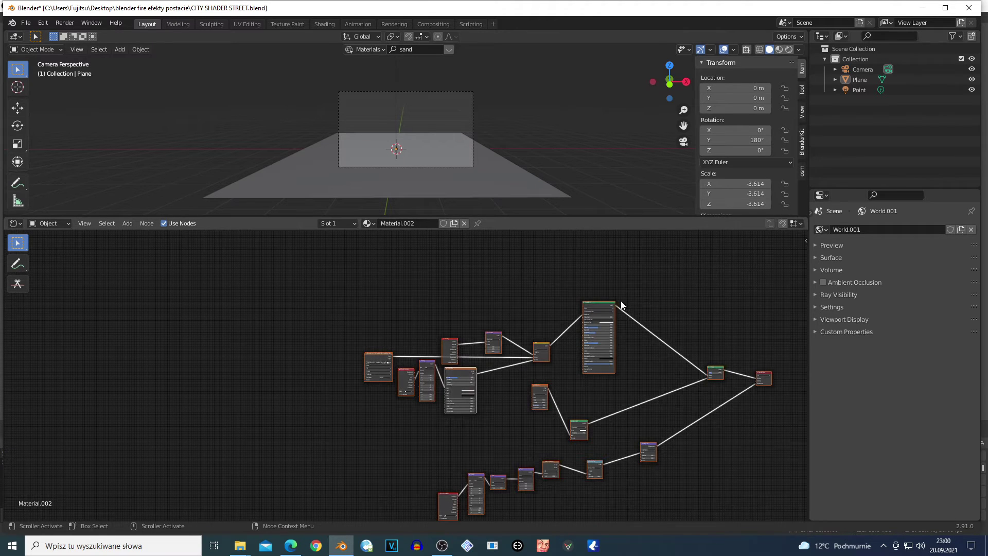
pyautogui.scroll(3, 591, 304)
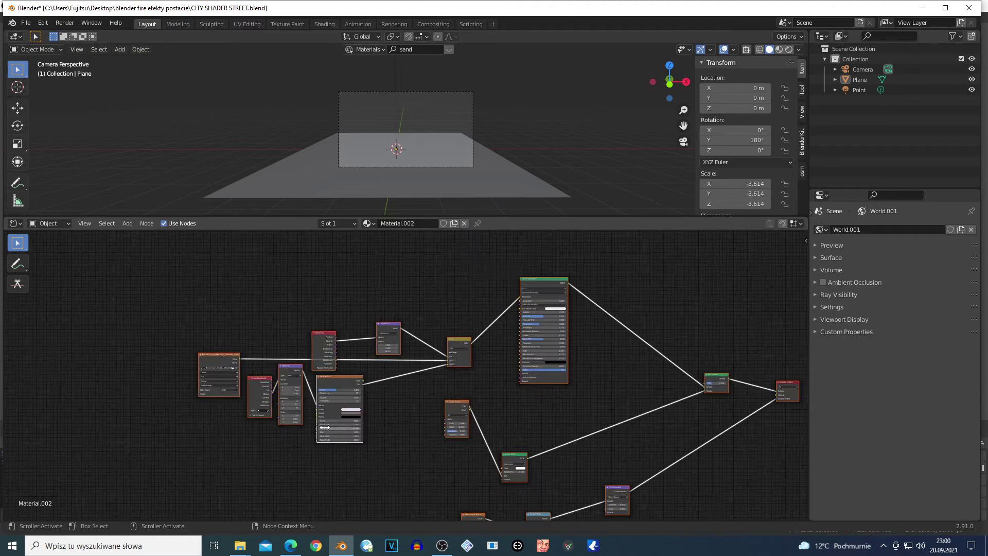
pyautogui.scroll(6, 324, 427)
pyautogui.press('g')
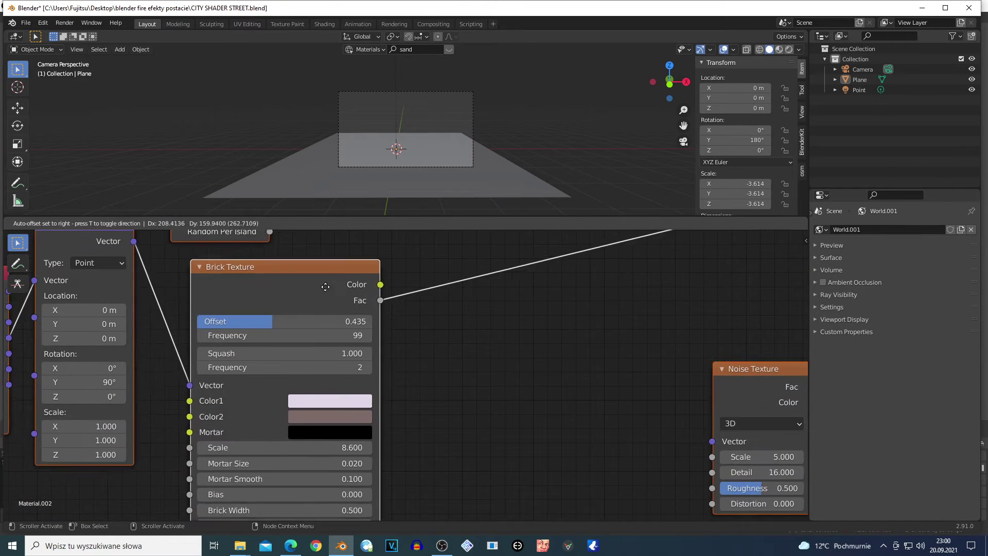
pyautogui.click(336, 270)
pyautogui.scroll(2, 391, 370)
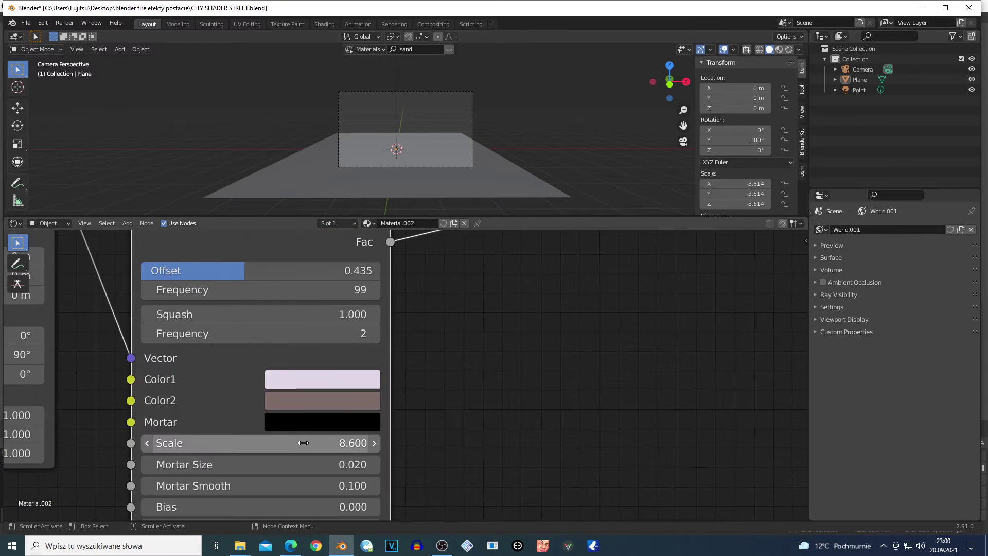
pyautogui.scroll(-1, 288, 432)
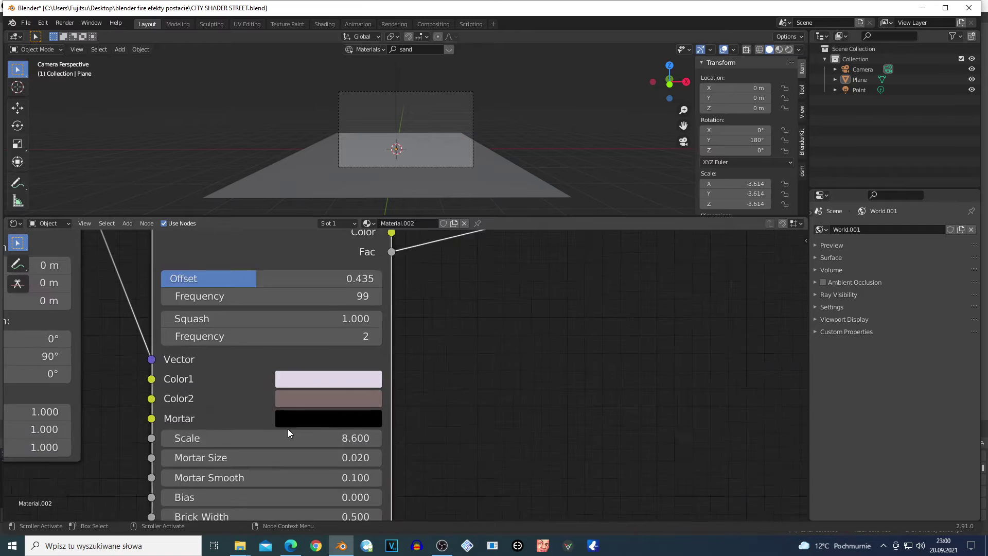
pyautogui.scroll(-1, 288, 432)
pyautogui.scroll(-3, 436, 360)
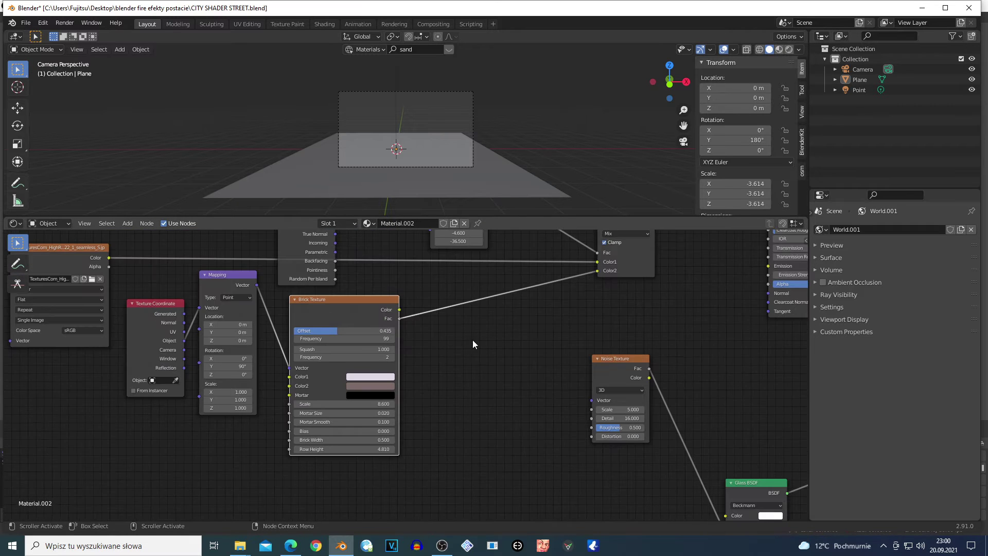
# - Move the Mix node down so its Color2 input lines up with the Brick Texture's Fac output, and select the image texture node
pyautogui.click(618, 268)
pyautogui.scroll(1, 607, 300)
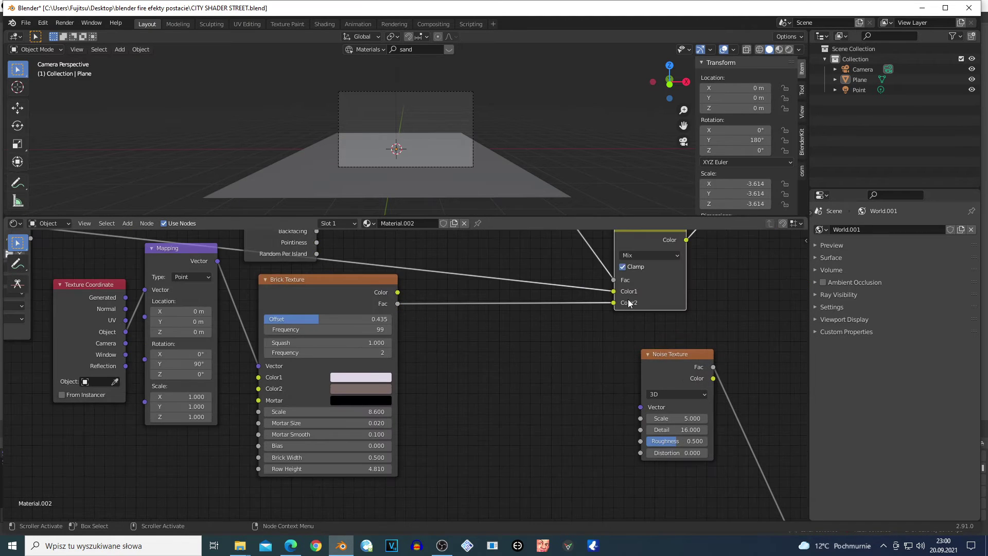
pyautogui.scroll(-2, 623, 299)
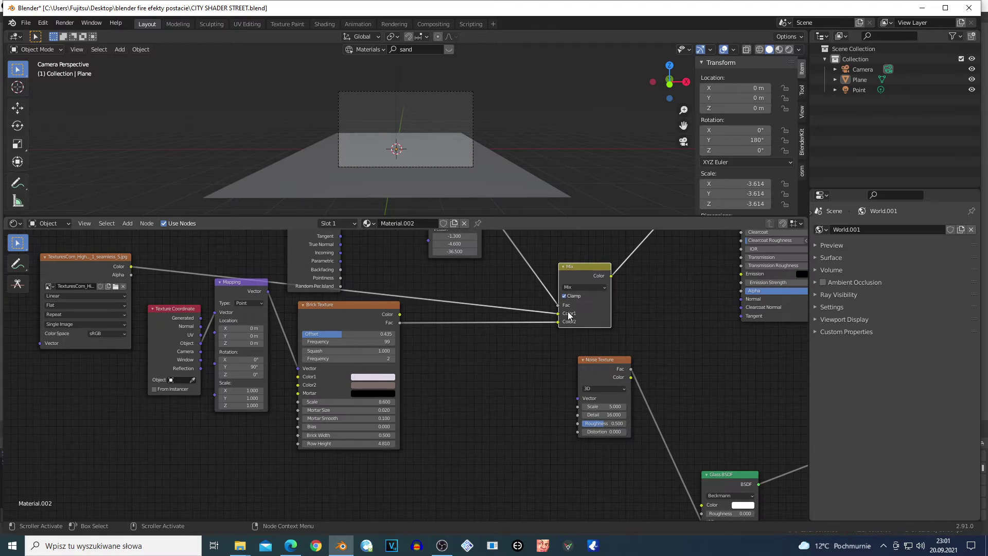
pyautogui.click(66, 261)
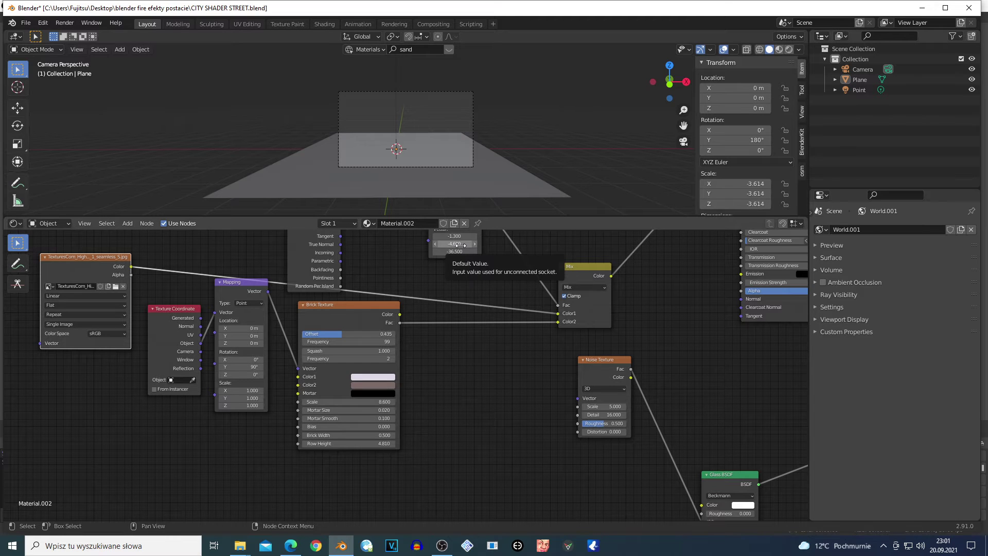
# - Move the Dot Product node slightly down and closer to the Geometry node
pyautogui.scroll(5, 470, 123)
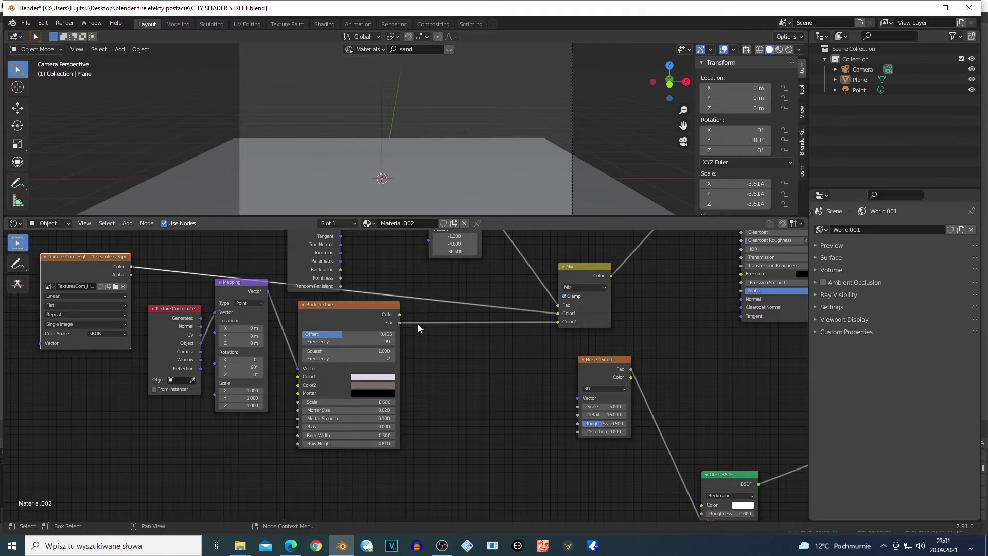
pyautogui.scroll(1, 430, 303)
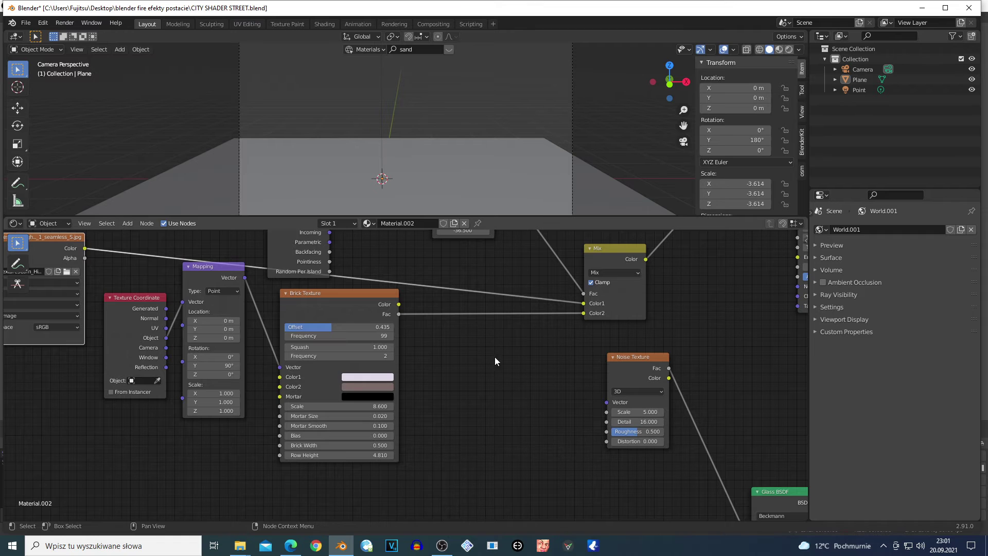
pyautogui.scroll(-2, 606, 303)
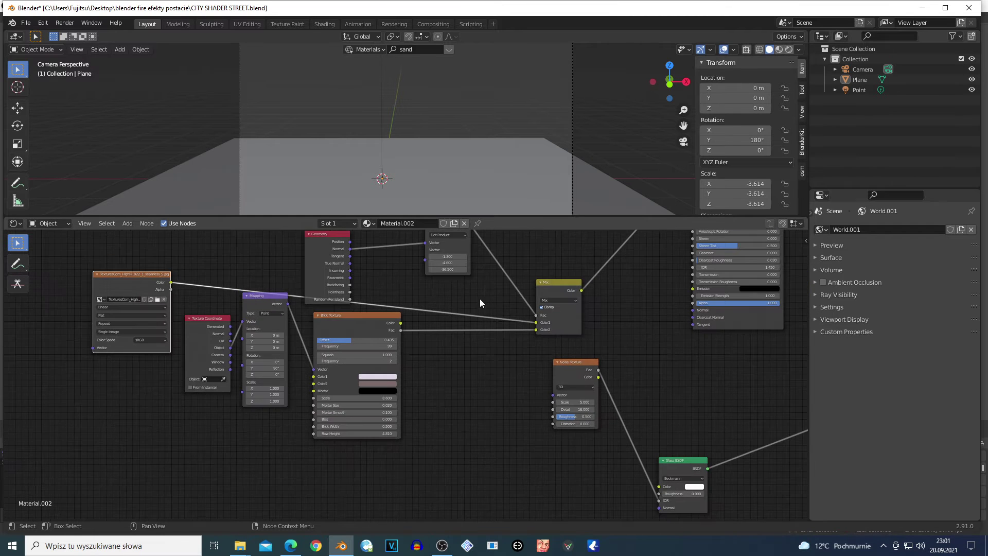
pyautogui.click(329, 245)
pyautogui.scroll(-1, 400, 275)
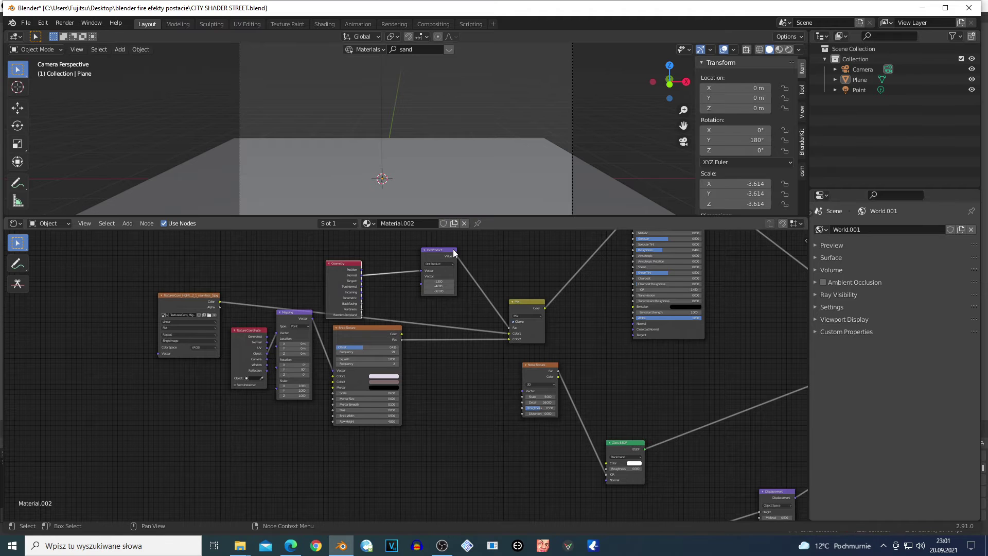
pyautogui.moveTo(447, 282); pyautogui.dragTo(437, 286)
# - Inspect the Dot Product node's operation and vector values, and the Geometry node whose Normal output feeds it
pyautogui.scroll(-2, 471, 309)
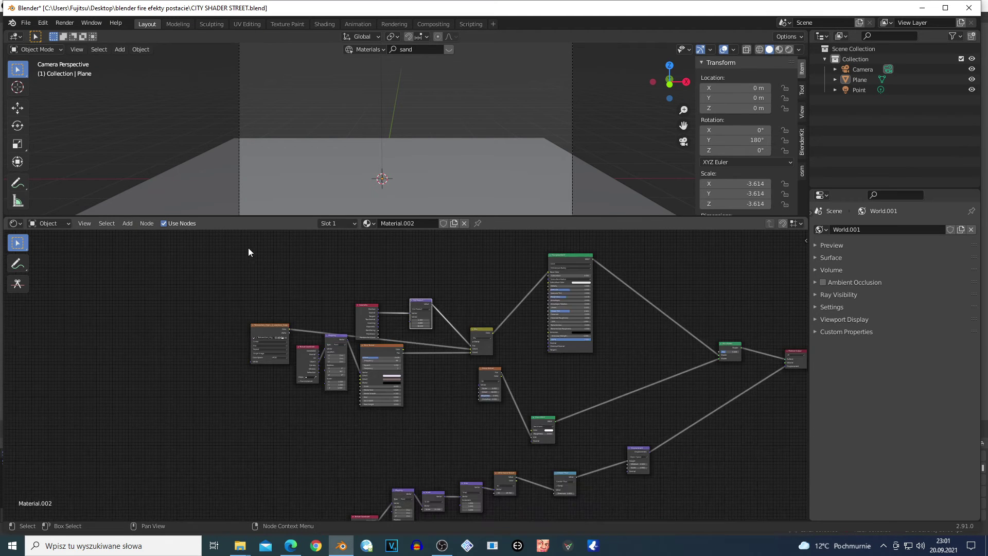
pyautogui.moveTo(247, 267); pyautogui.dragTo(702, 491)
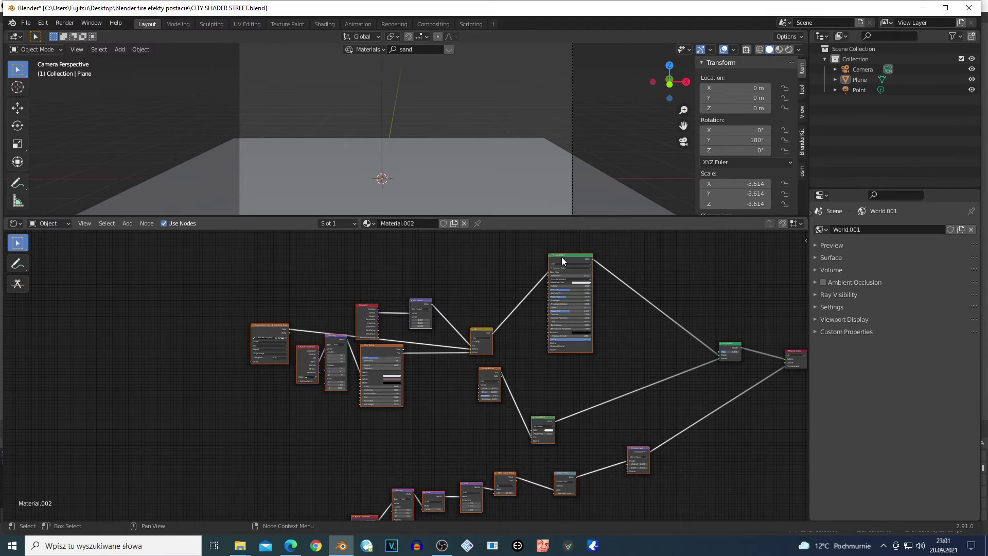
pyautogui.scroll(4, 436, 375)
pyautogui.scroll(4, 458, 349)
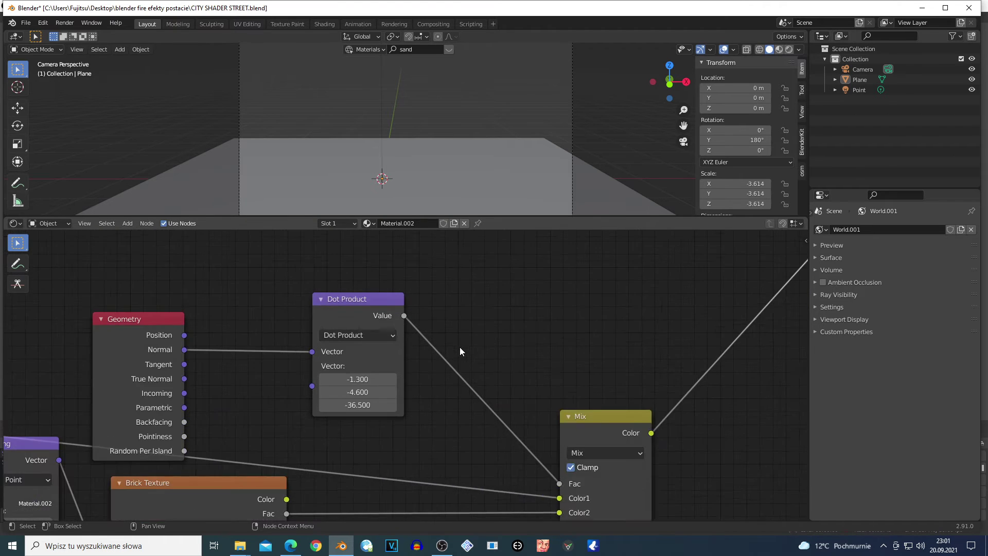
pyautogui.click(334, 316)
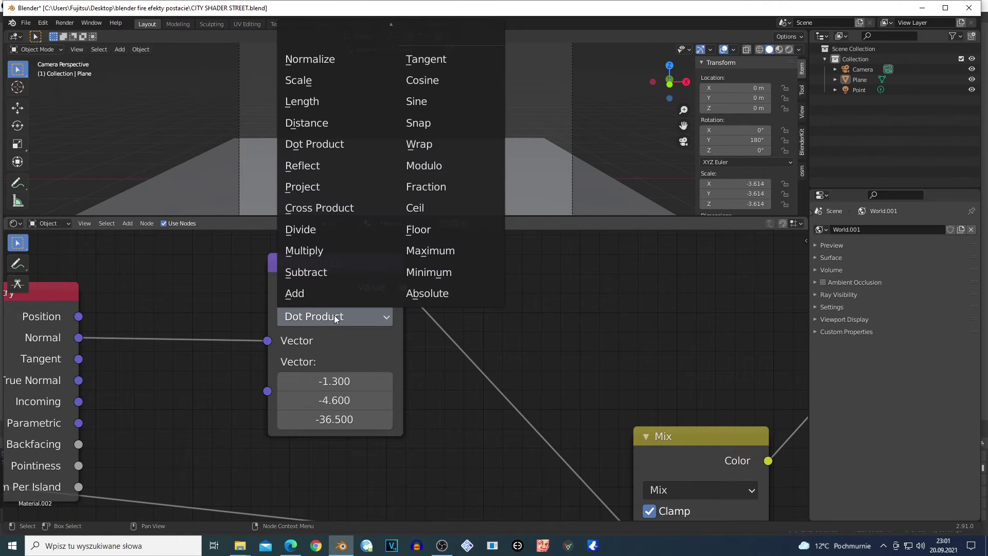
pyautogui.click(334, 317)
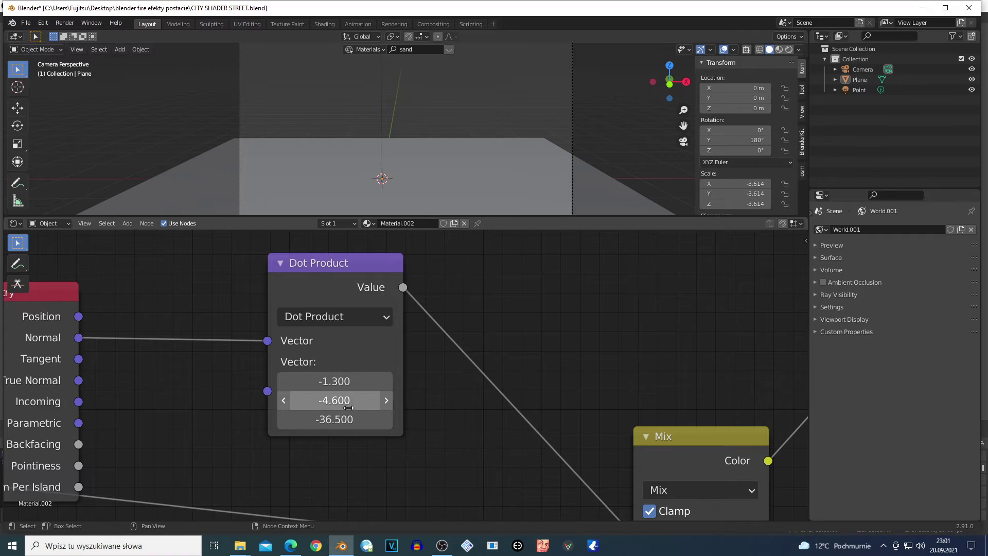
pyautogui.click(68, 339)
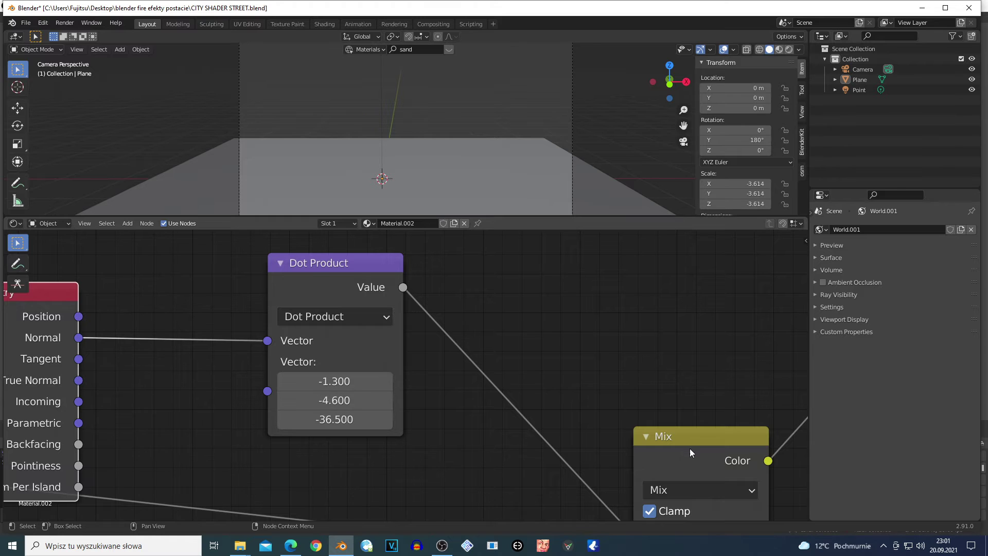
# - Move the Mix node up and closer to the Dot Product node
pyautogui.moveTo(689, 449); pyautogui.dragTo(650, 347)
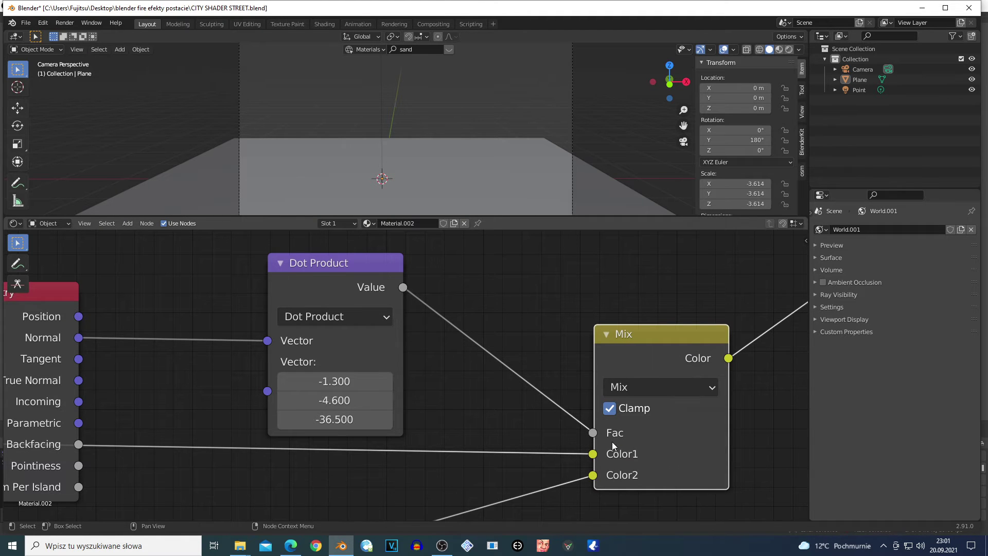
pyautogui.scroll(-3, 610, 434)
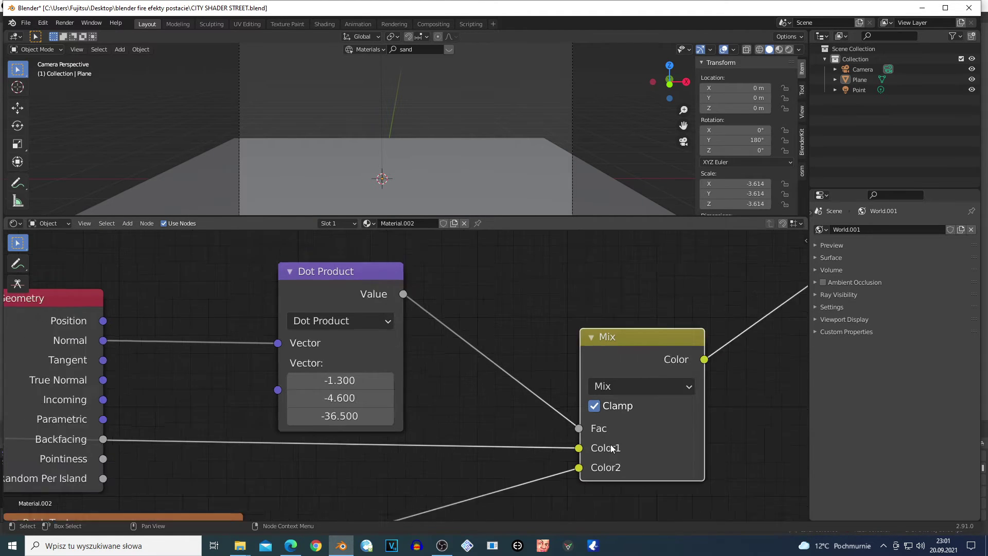
pyautogui.scroll(1, 588, 443)
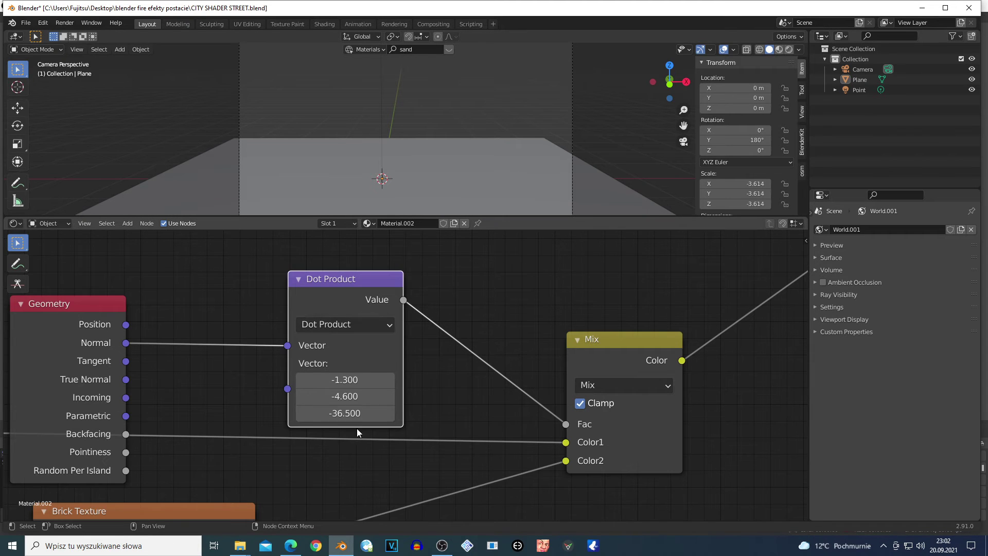
# - Review the Dot Product vector values and move the Geometry node closer to Dot Product, slightly above its level
pyautogui.scroll(2, 335, 411)
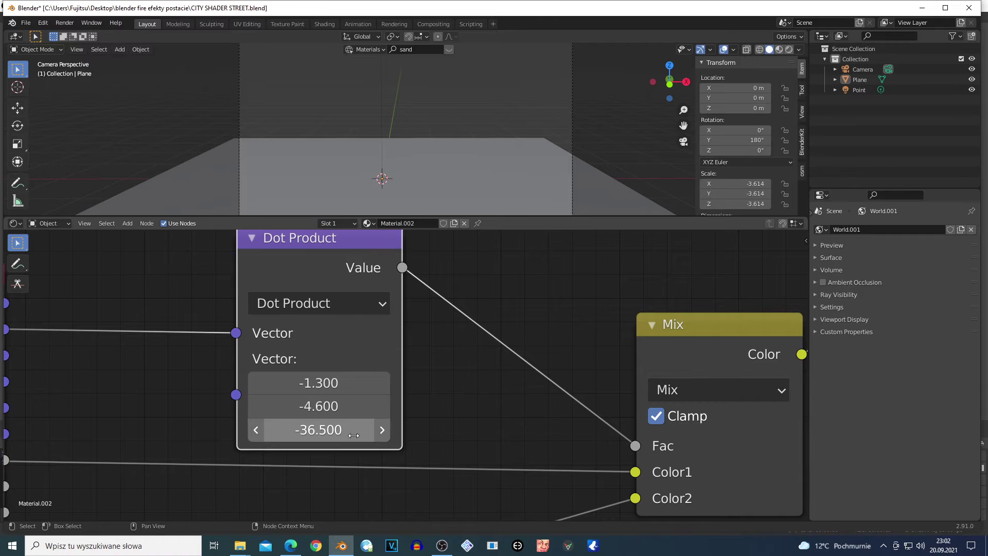
pyautogui.scroll(-2, 334, 433)
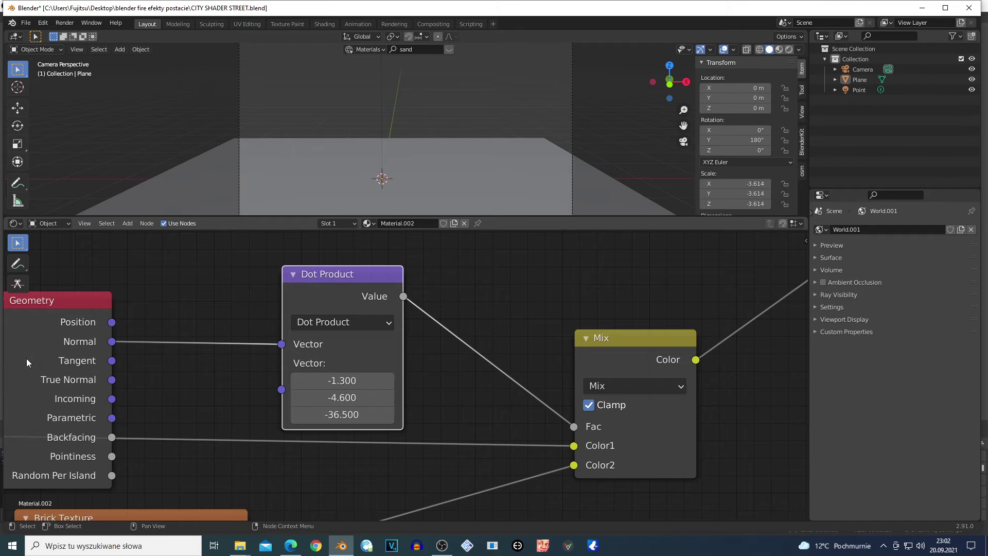
pyautogui.moveTo(26, 358); pyautogui.dragTo(102, 294)
pyautogui.scroll(-1, 252, 344)
pyautogui.scroll(-5, 488, 391)
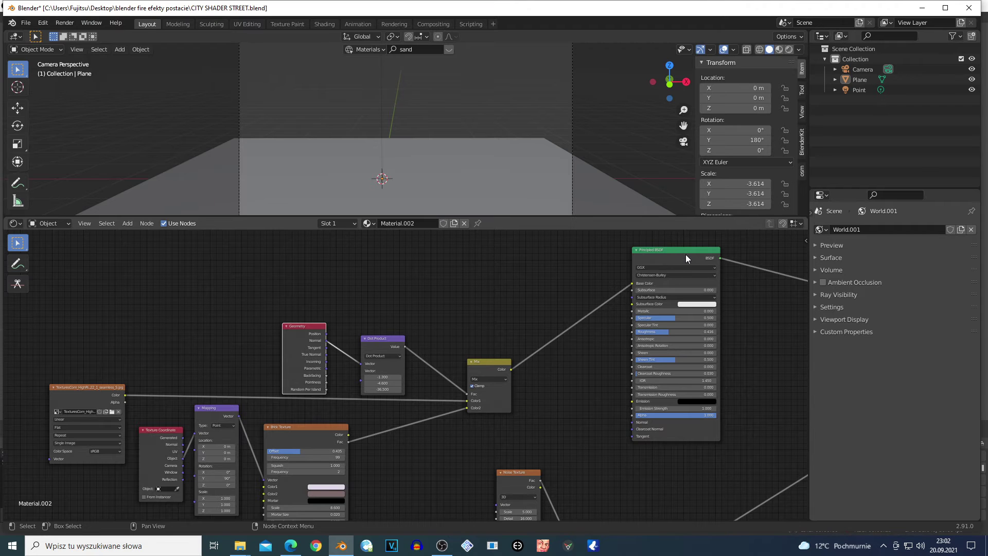
# - Trace the links into Mix and on to the Principled BSDF, and move Brick Texture slightly up and closer to Mix
pyautogui.scroll(1, 525, 409)
pyautogui.scroll(2, 503, 411)
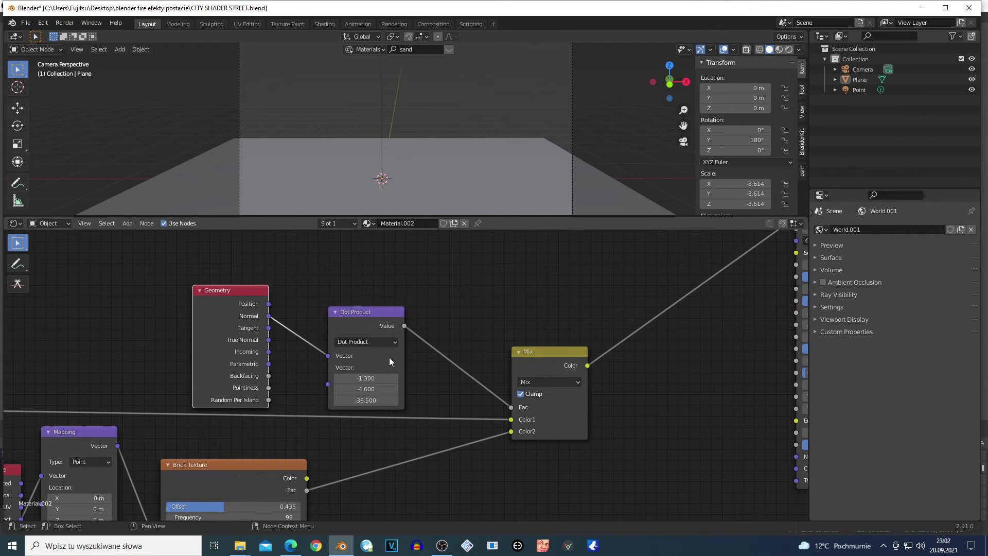
pyautogui.scroll(-2, 389, 357)
pyautogui.scroll(1, 289, 446)
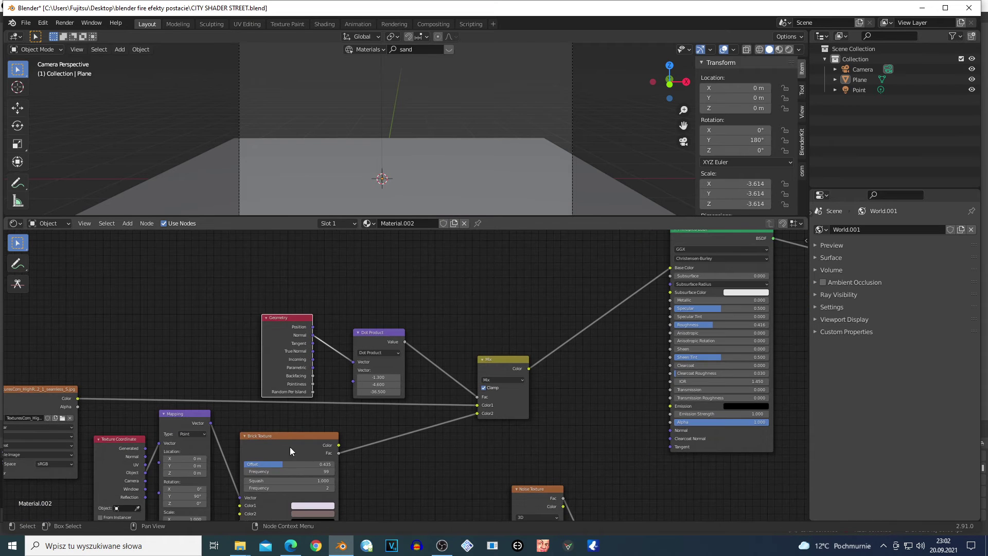
pyautogui.scroll(1, 281, 443)
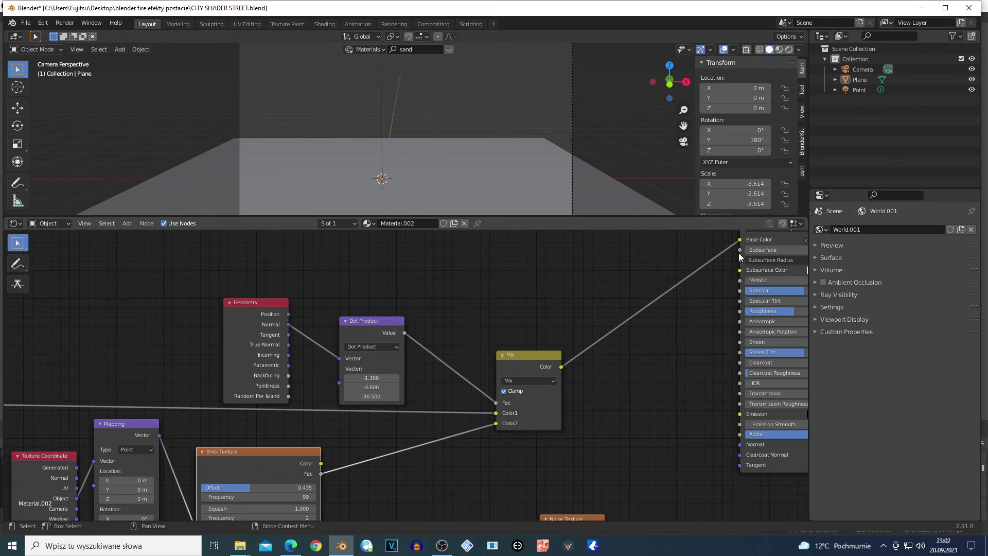
pyautogui.scroll(1, 304, 486)
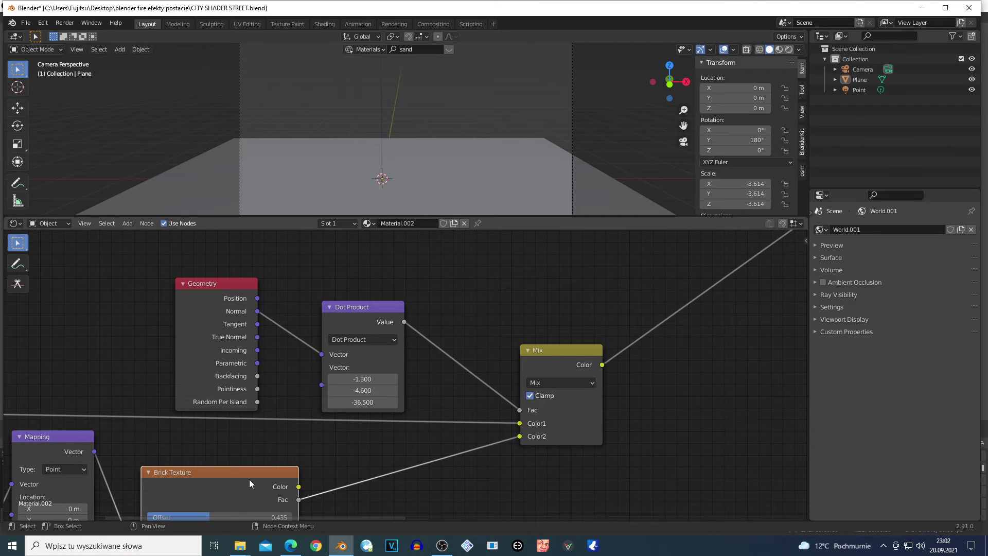
pyautogui.moveTo(258, 492); pyautogui.dragTo(293, 463)
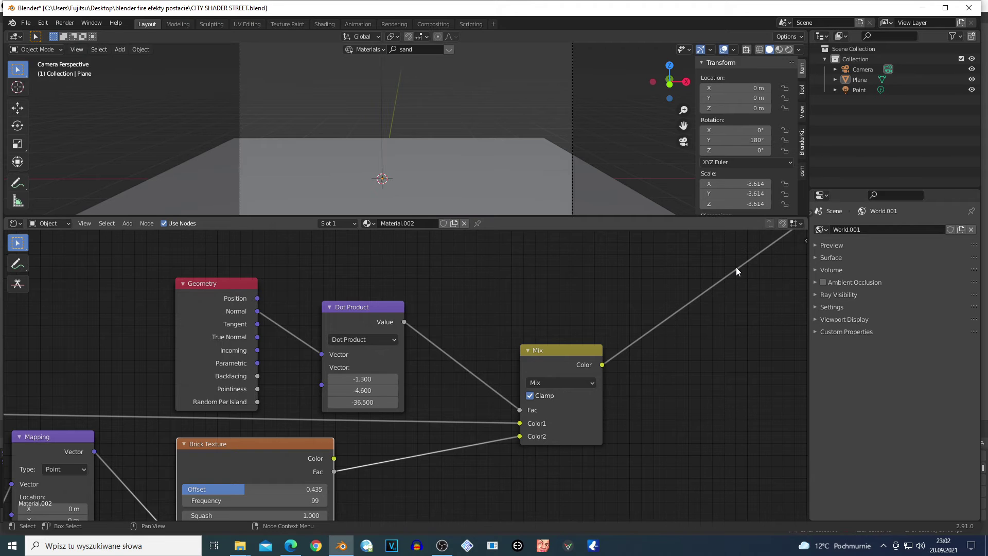
# - Move the Geometry and Dot Product nodes higher, clear of the image texture's link to Mix, keeping Geometry before Dot Product
pyautogui.scroll(-3, 436, 415)
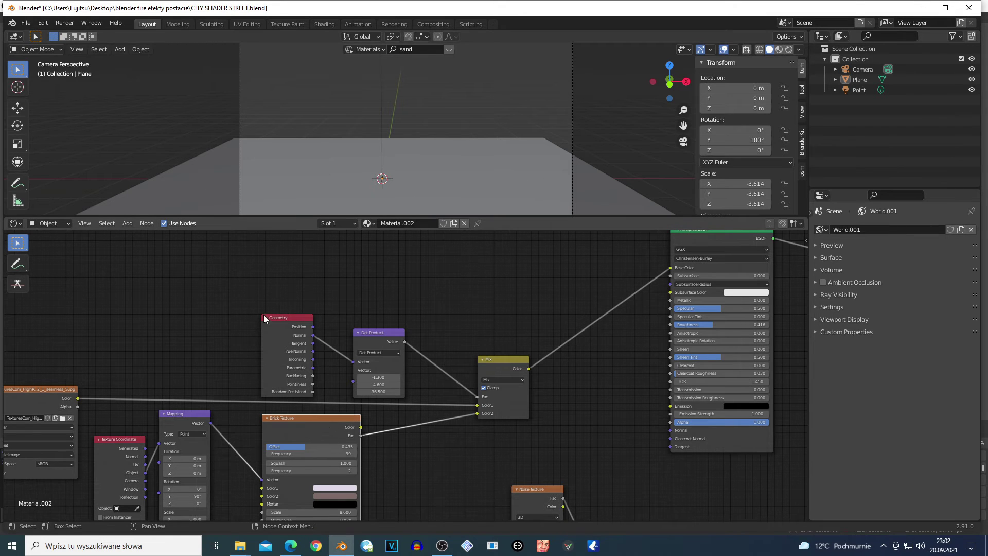
pyautogui.moveTo(241, 278); pyautogui.dragTo(427, 341)
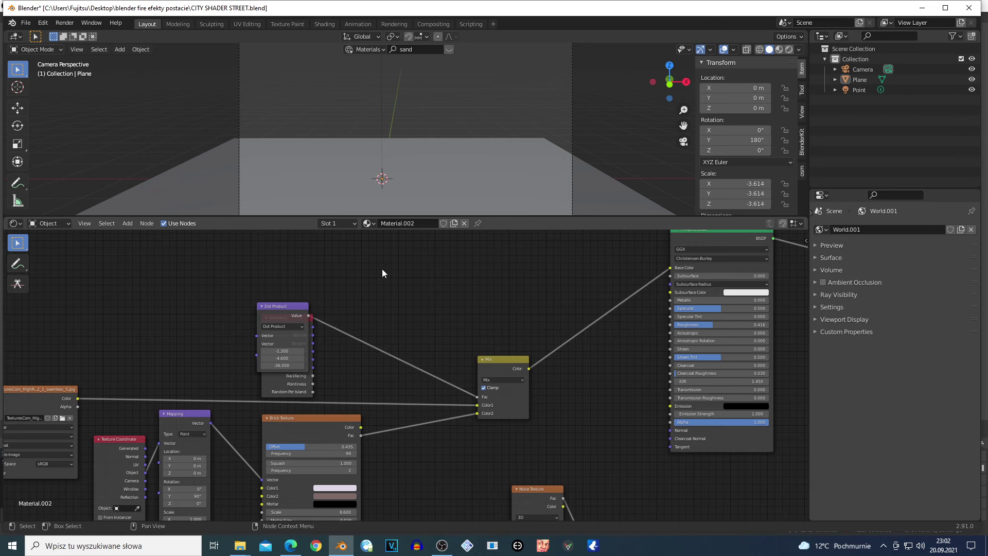
pyautogui.moveTo(267, 310)
pyautogui.mouseDown()
pyautogui.moveTo(268, 319)
pyautogui.moveTo(253, 299)
pyautogui.mouseUp()
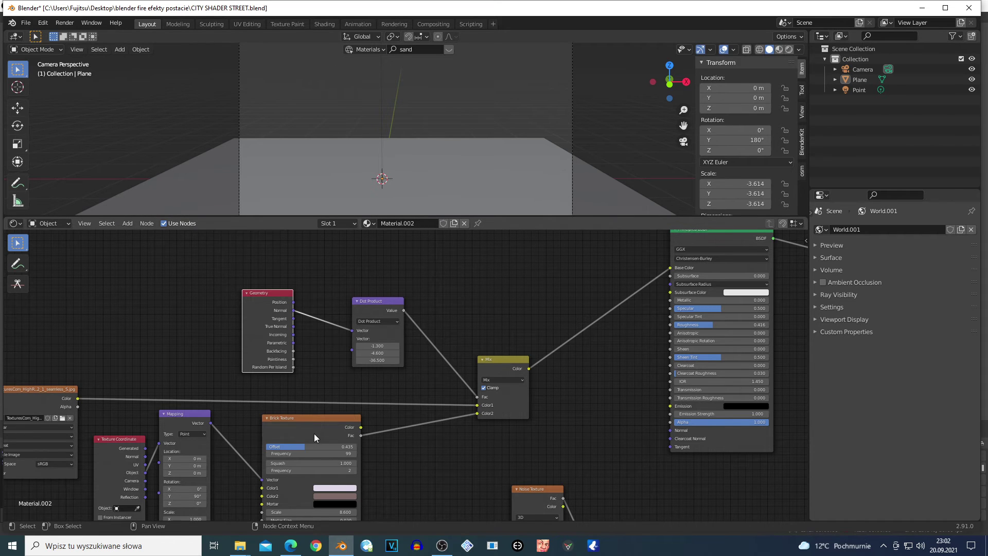
# - Nudge Brick Texture slightly toward Mix and move the image texture node up and closer to the Geometry node
pyautogui.moveTo(314, 431); pyautogui.dragTo(319, 431)
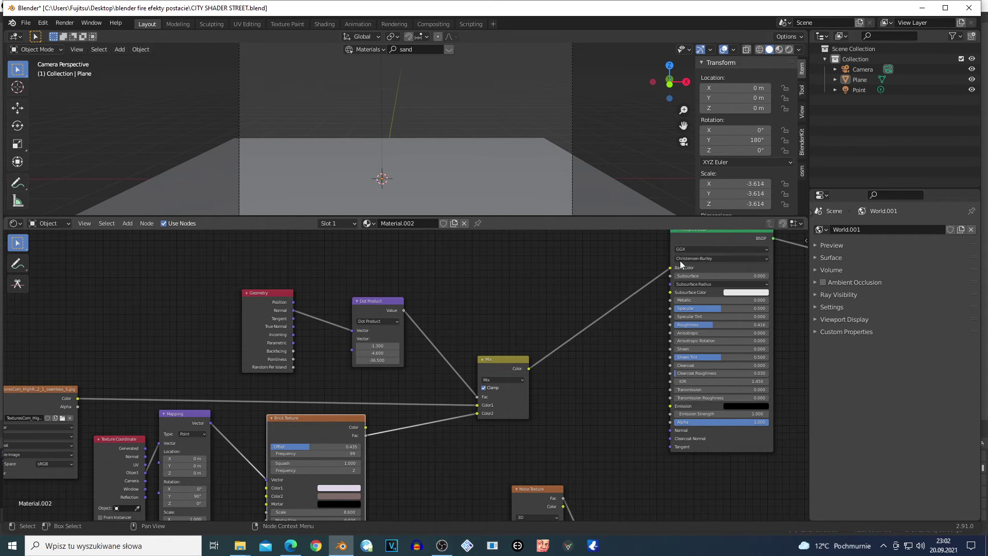
pyautogui.moveTo(42, 402); pyautogui.dragTo(62, 350)
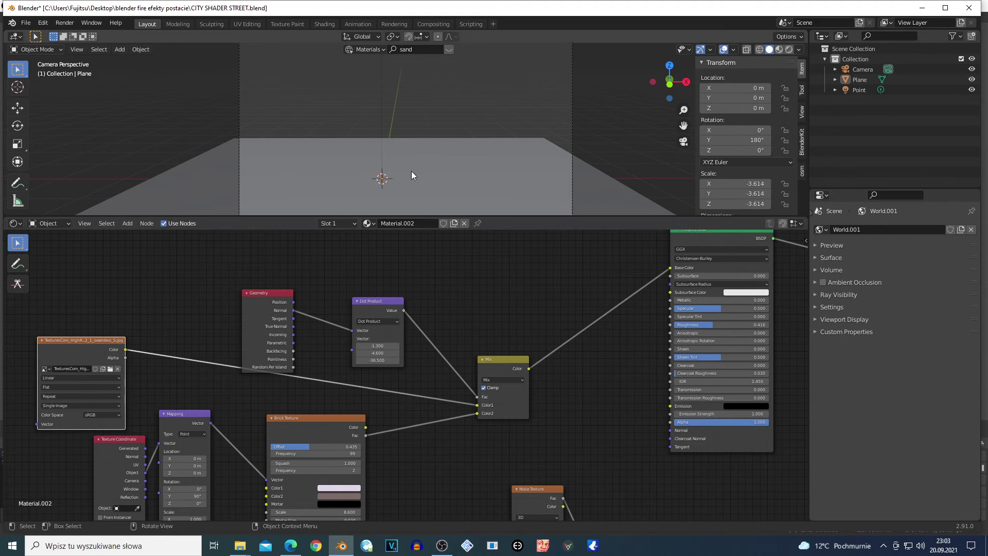
# - Move the Principled BSDF node up and closer to the Mix node
pyautogui.scroll(-5, 489, 335)
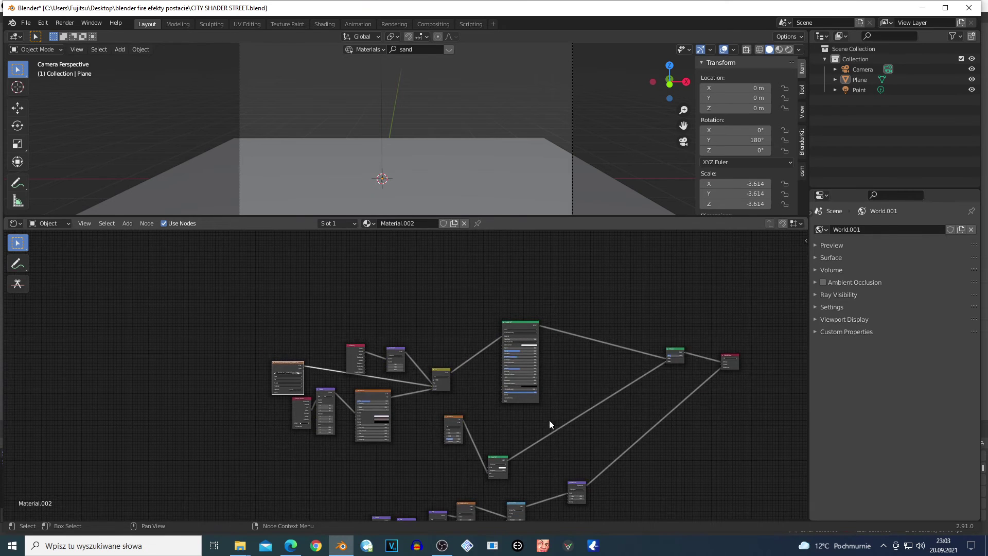
pyautogui.moveTo(233, 299); pyautogui.dragTo(706, 491)
pyautogui.moveTo(524, 335); pyautogui.dragTo(491, 317)
pyautogui.moveTo(208, 286); pyautogui.dragTo(735, 489)
pyautogui.moveTo(489, 307); pyautogui.dragTo(429, 293)
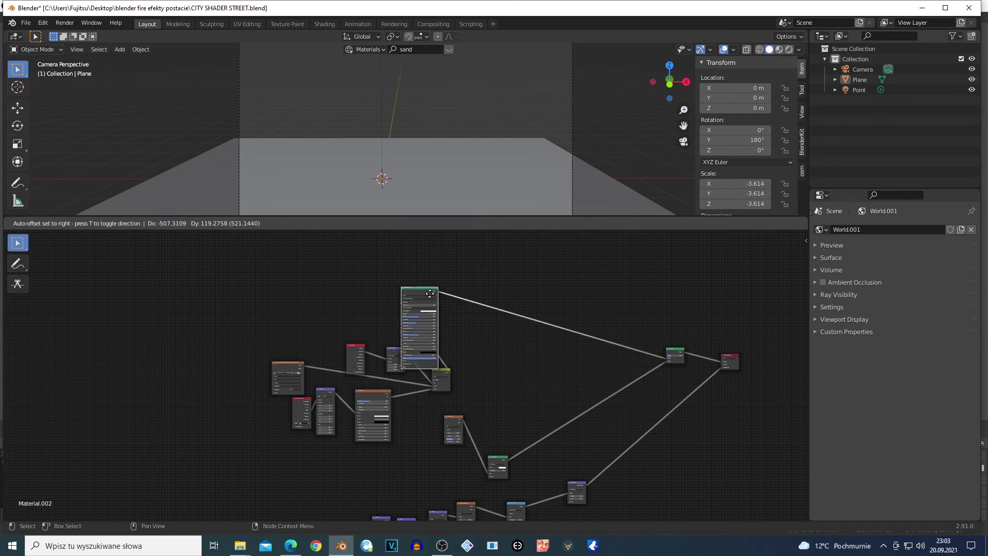
pyautogui.press('Escape')
pyautogui.moveTo(222, 284); pyautogui.dragTo(772, 488)
pyautogui.click(772, 487)
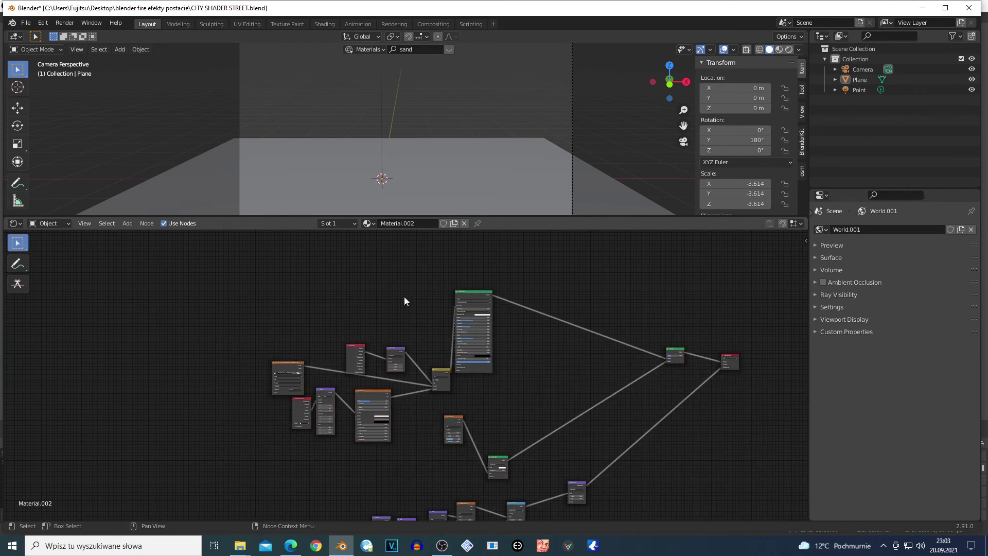
# - Move Glass BSDF up toward the main shader chain and place its Noise Texture close beside it
pyautogui.moveTo(251, 291); pyautogui.dragTo(754, 520)
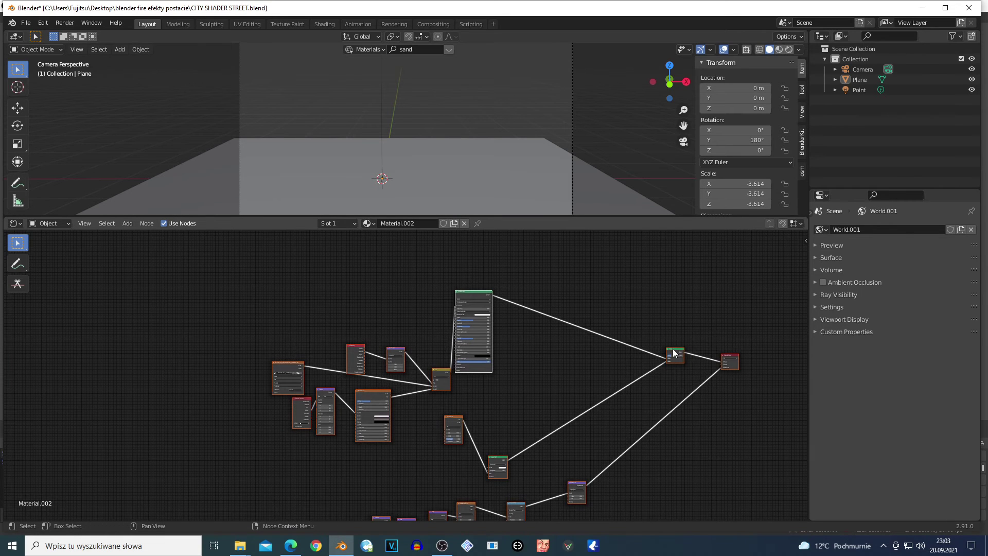
pyautogui.moveTo(673, 352); pyautogui.dragTo(535, 309, button='middle')
pyautogui.scroll(4, 341, 388)
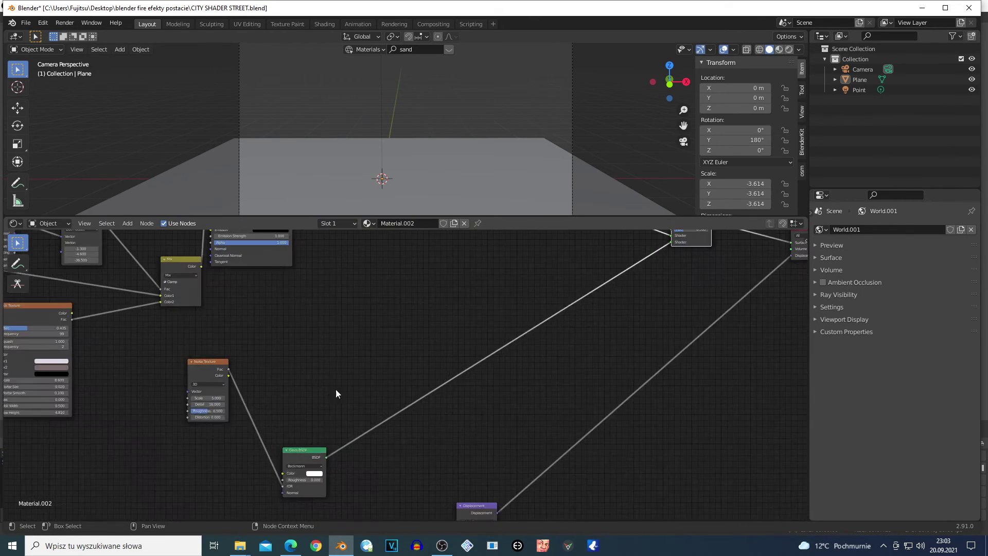
pyautogui.scroll(2, 336, 390)
pyautogui.moveTo(274, 474); pyautogui.dragTo(323, 345)
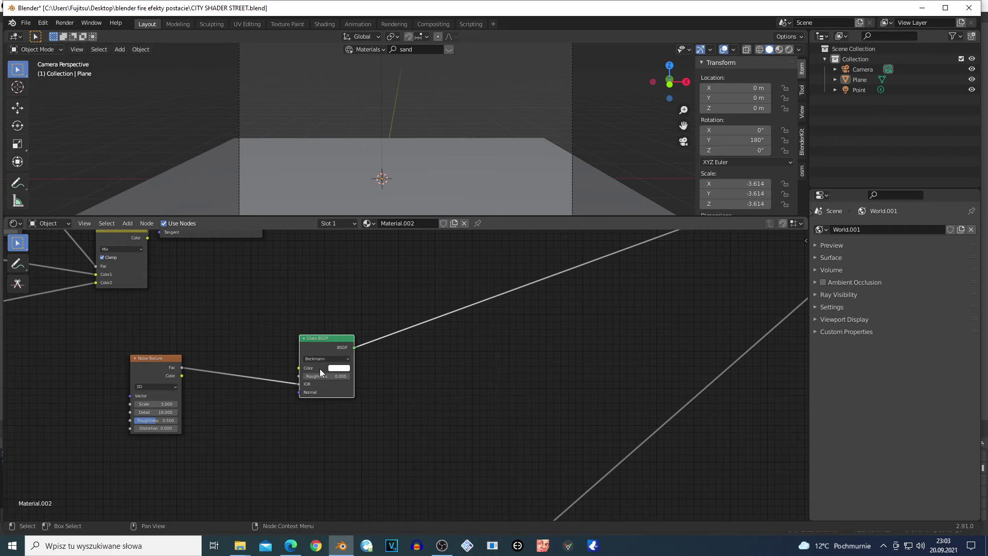
pyautogui.scroll(2, 320, 372)
pyautogui.moveTo(39, 377); pyautogui.dragTo(98, 357)
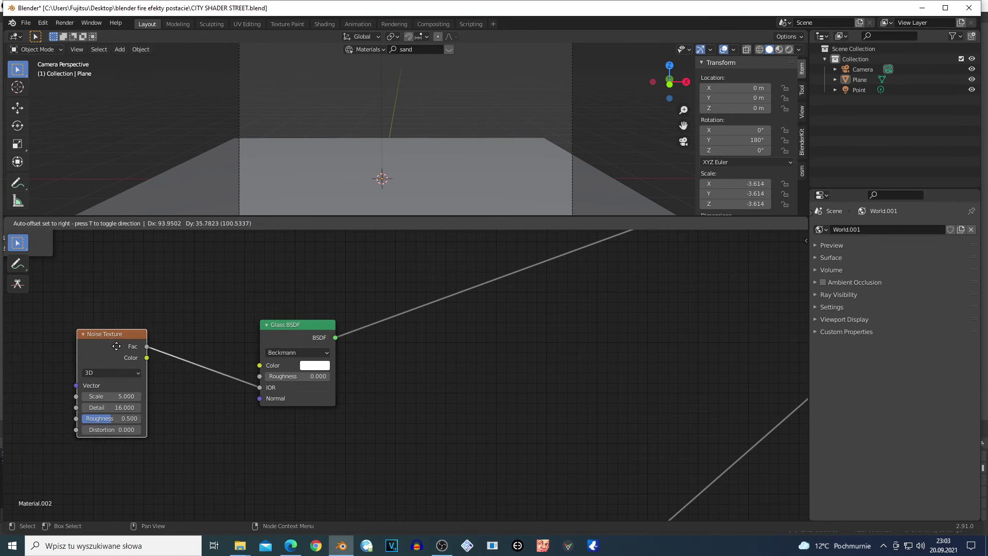
pyautogui.scroll(2, 115, 363)
pyautogui.click(235, 393)
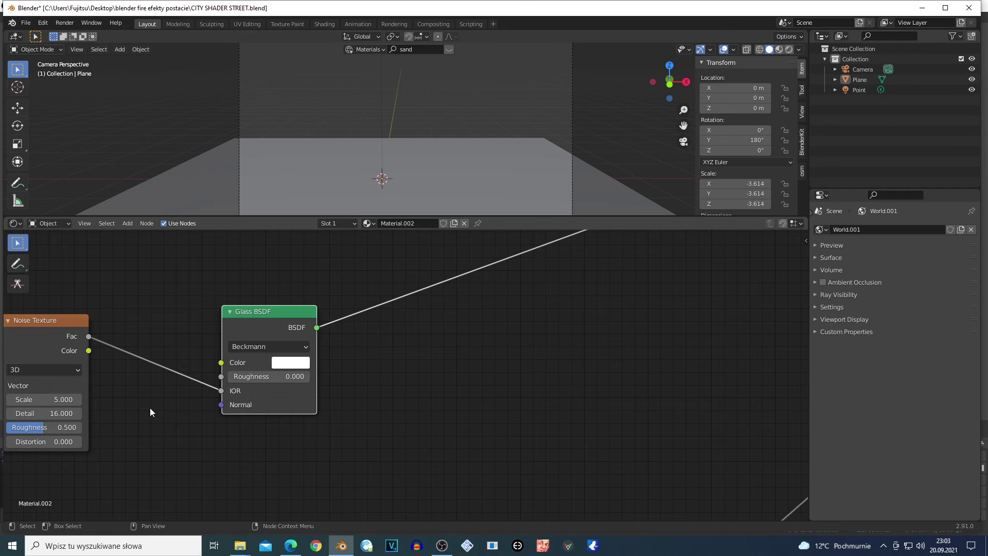
pyautogui.moveTo(55, 337); pyautogui.dragTo(116, 338)
pyautogui.scroll(1, 105, 387)
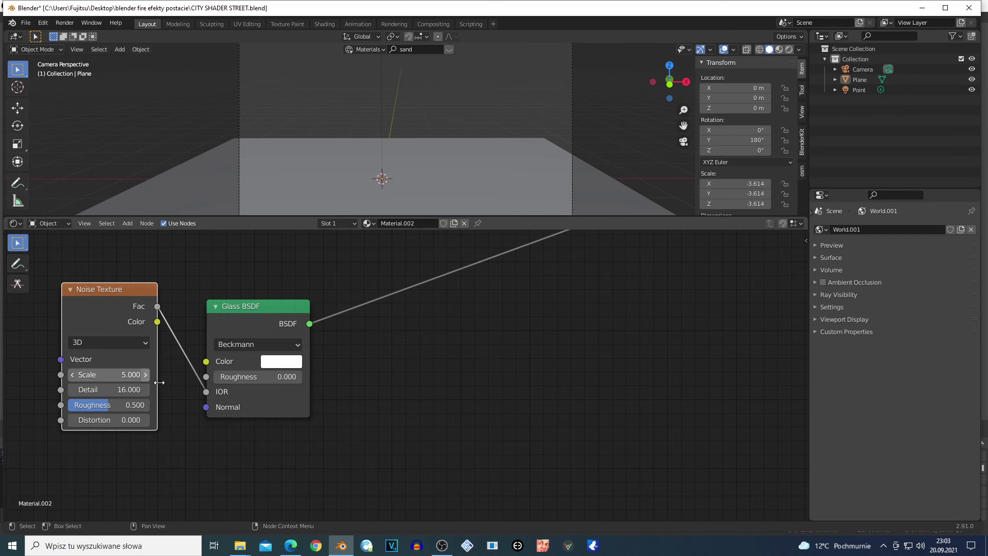
# - Move Principled BSDF slightly down and away from Mix so it sits above the Noise Texture and Glass BSDF pair
pyautogui.scroll(-1, 178, 375)
pyautogui.press('Home')
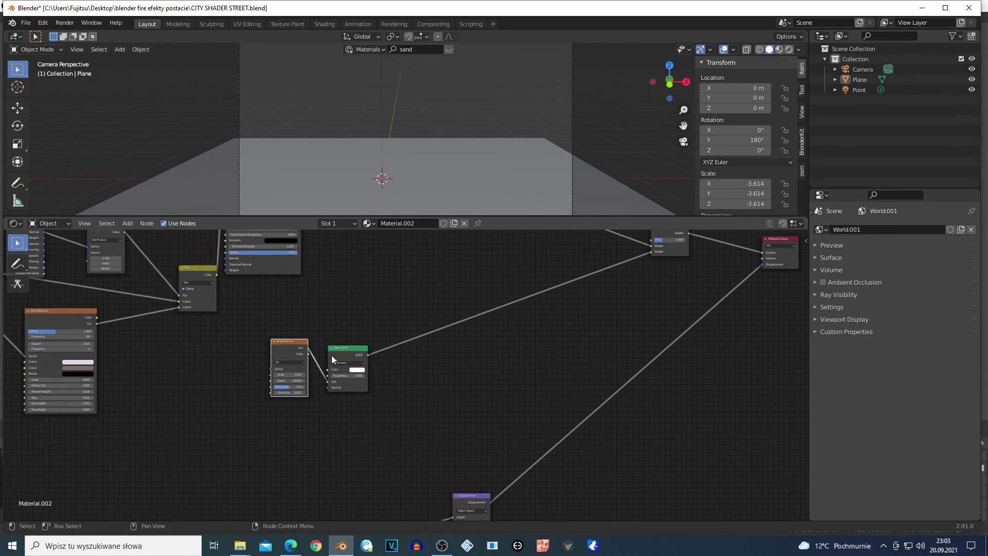
pyautogui.scroll(-2, 406, 347)
pyautogui.moveTo(337, 242); pyautogui.dragTo(368, 268)
pyautogui.scroll(3, 500, 374)
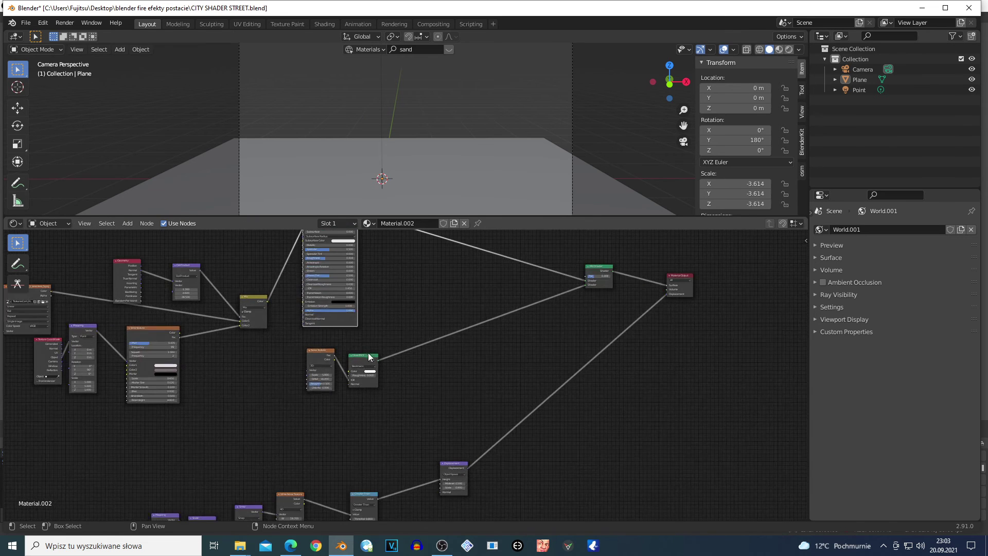
# - Bring the Mix Shader node down beside Glass BSDF, slightly below its level, and check its Fac value
pyautogui.moveTo(603, 285); pyautogui.dragTo(470, 343)
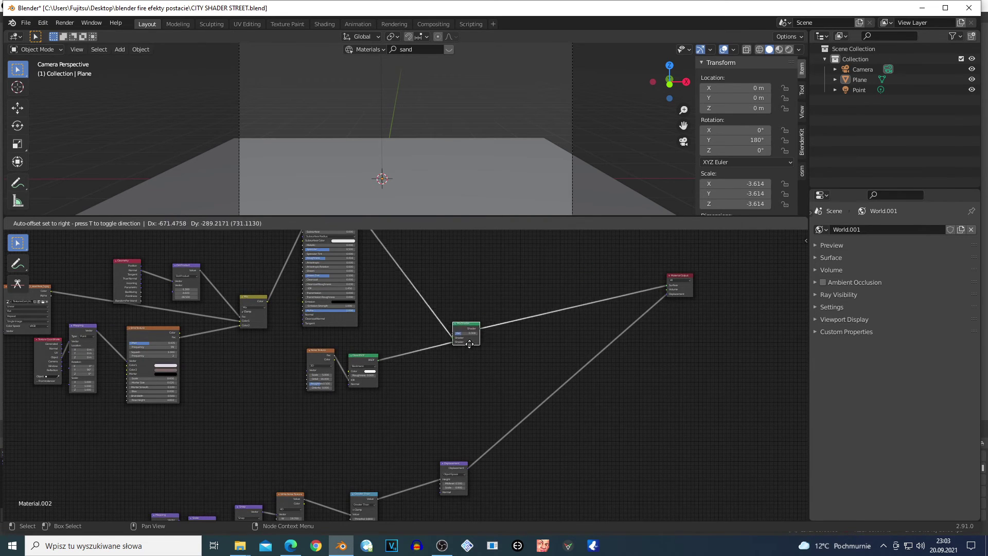
pyautogui.scroll(3, 479, 346)
pyautogui.scroll(2, 522, 313)
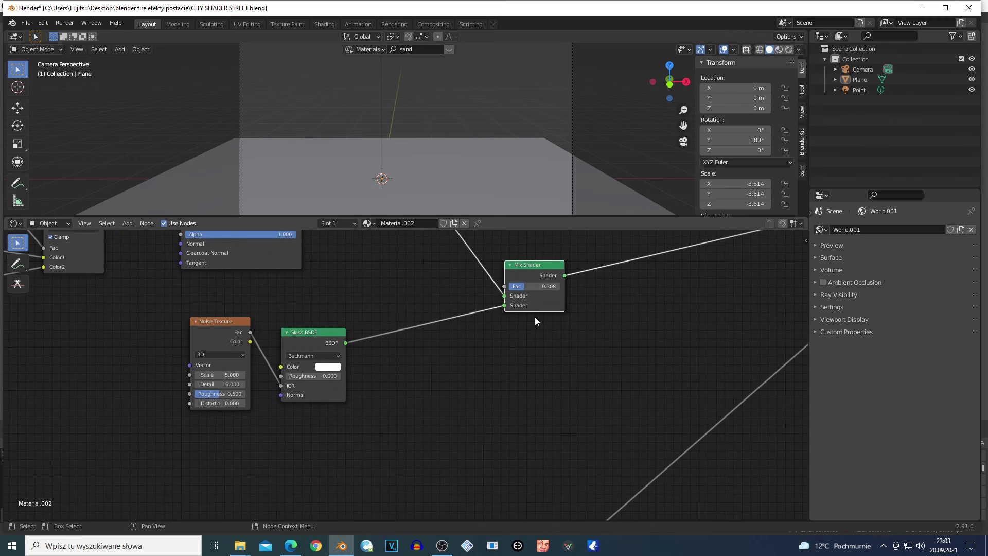
pyautogui.moveTo(566, 292); pyautogui.dragTo(494, 381)
pyautogui.scroll(2, 503, 379)
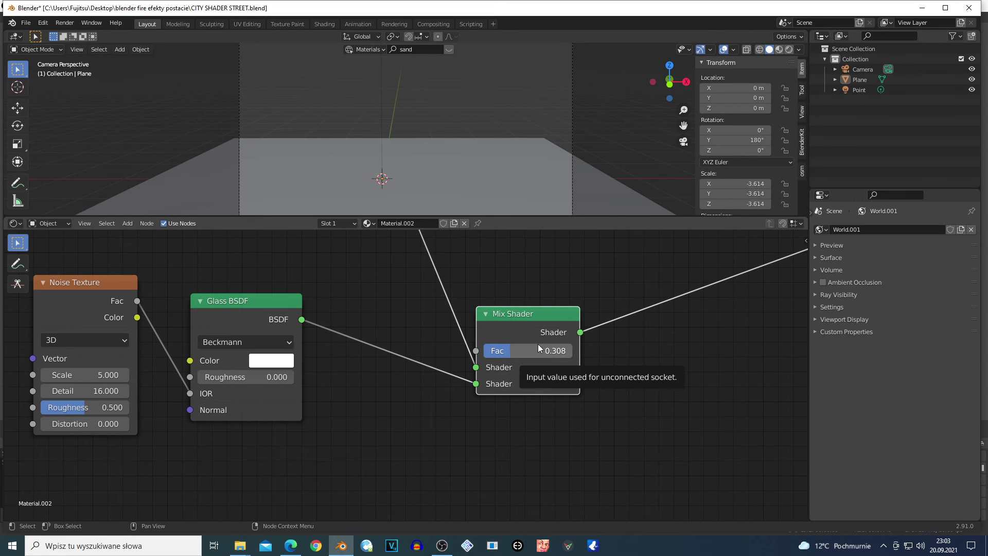
# - Move the Material Output node slightly down and closer to Mix Shader
pyautogui.scroll(-4, 493, 364)
pyautogui.scroll(-2, 488, 360)
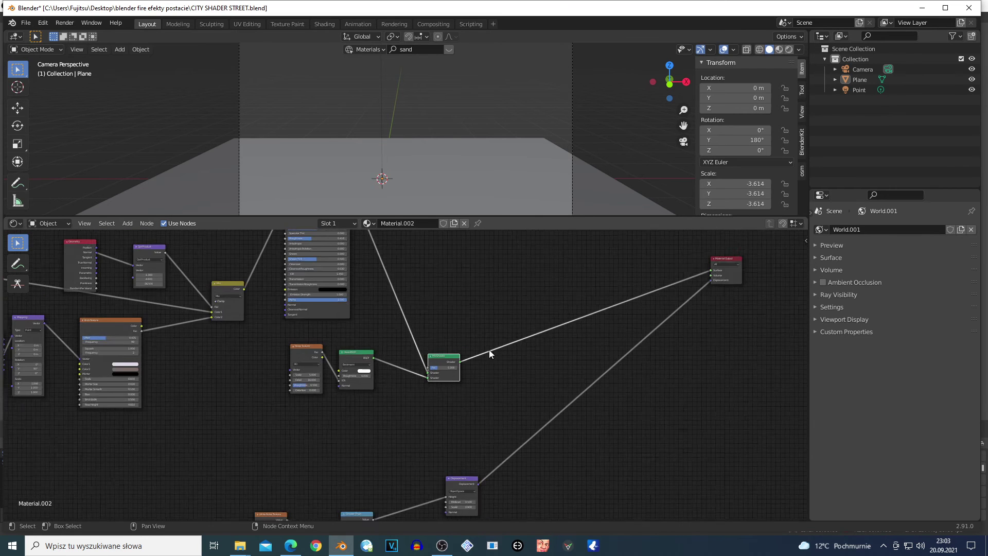
pyautogui.moveTo(704, 281); pyautogui.dragTo(691, 305)
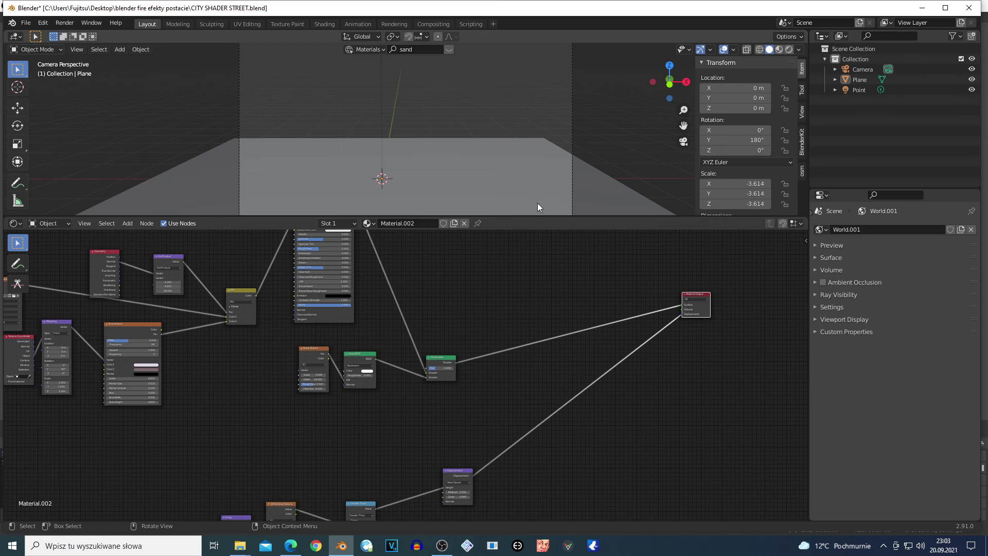
# - Review the Noise Texture, Glass BSDF and Mix Shader settings, and move Brick Texture closer to Mix, slightly lower
pyautogui.scroll(2, 225, 360)
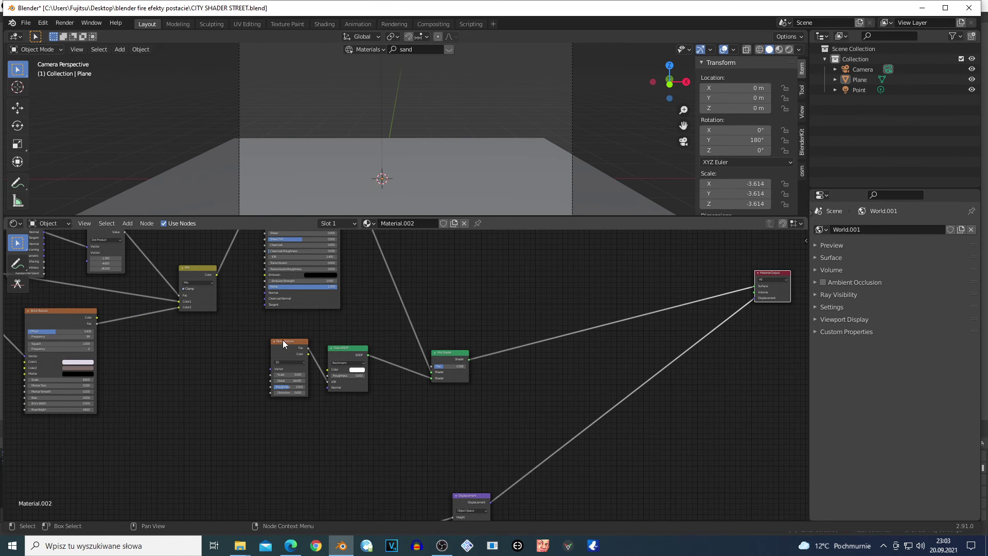
pyautogui.scroll(1, 240, 393)
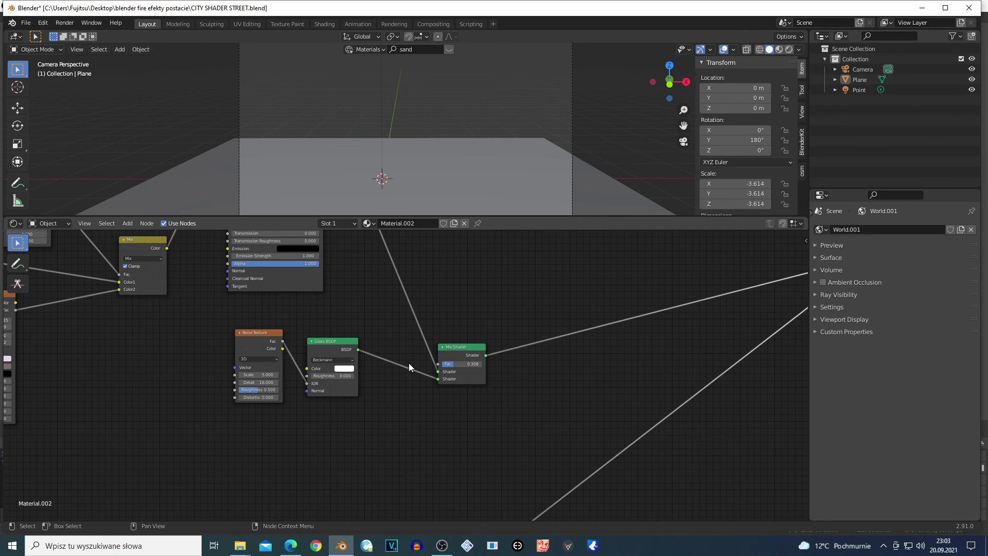
pyautogui.scroll(1, 406, 368)
pyautogui.scroll(1, 274, 369)
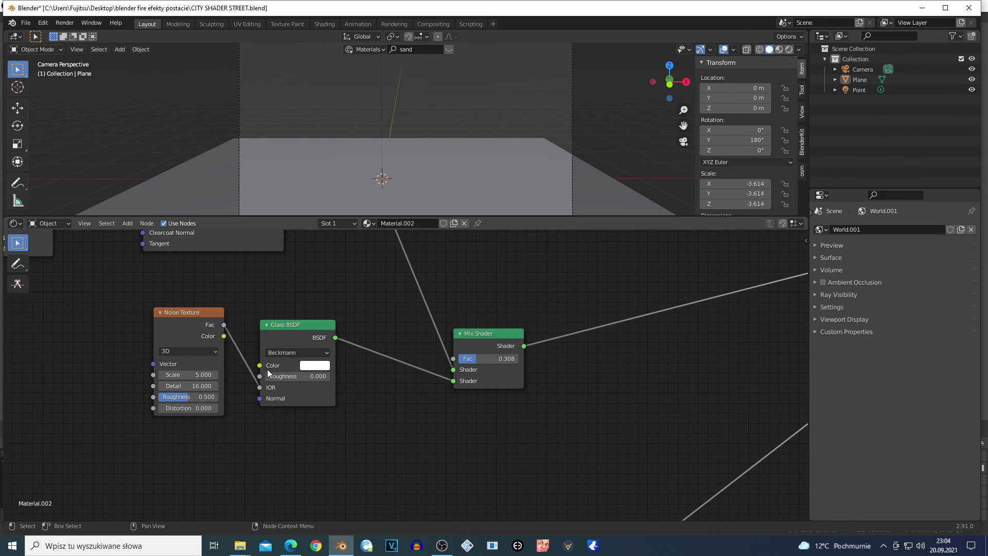
pyautogui.scroll(1, 267, 369)
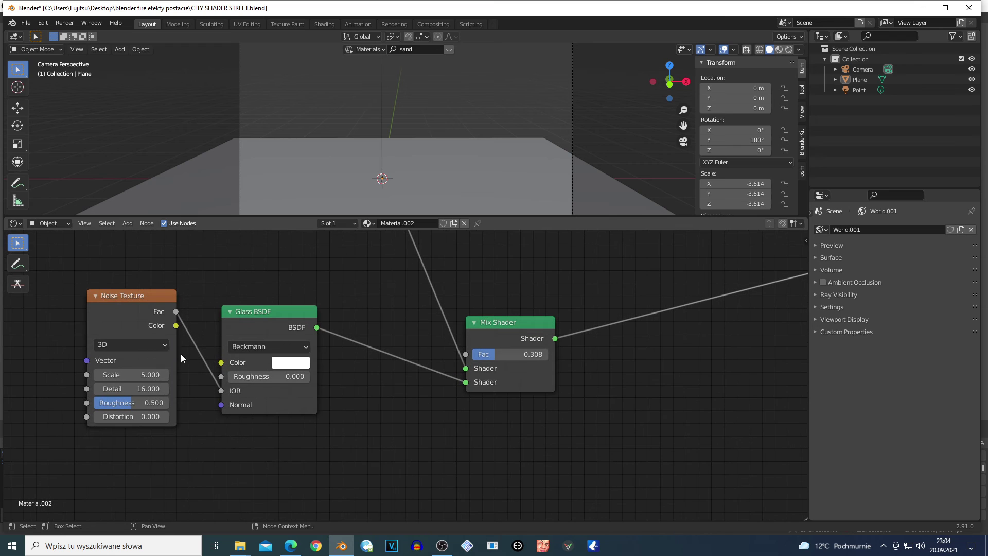
pyautogui.click(121, 312)
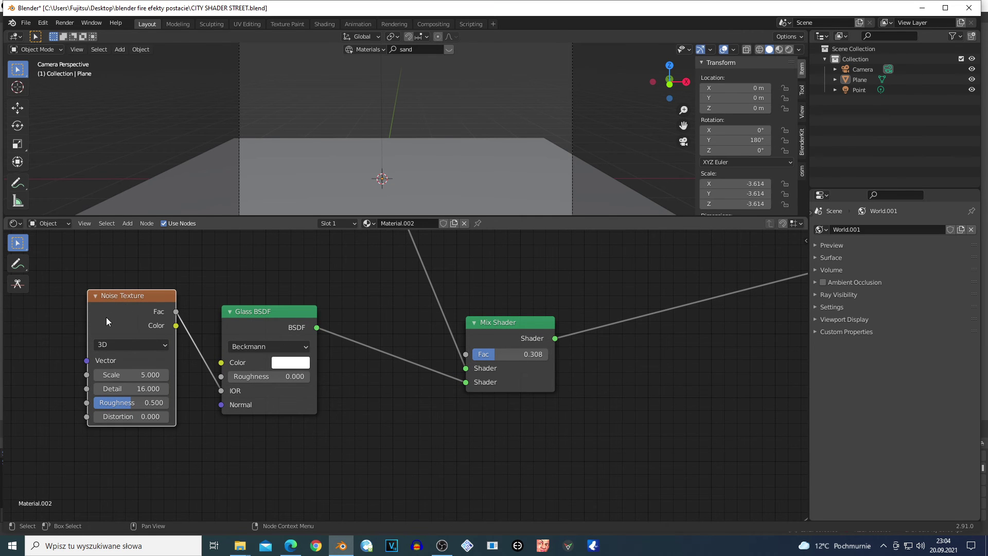
pyautogui.scroll(-4, 141, 331)
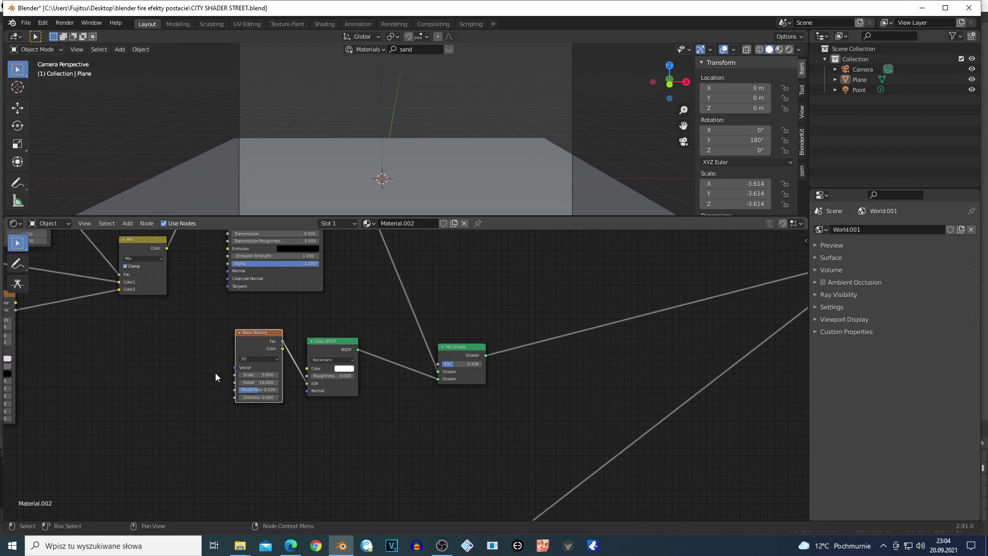
pyautogui.moveTo(23, 317); pyautogui.dragTo(70, 318)
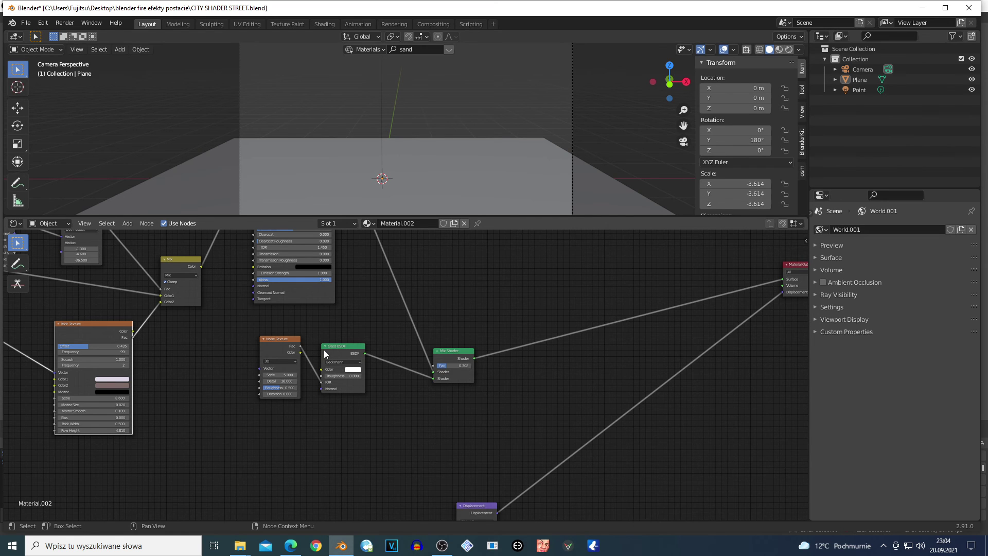
# - Space Noise Texture farther from Glass BSDF and raise Glass BSDF slightly
pyautogui.scroll(1, 154, 381)
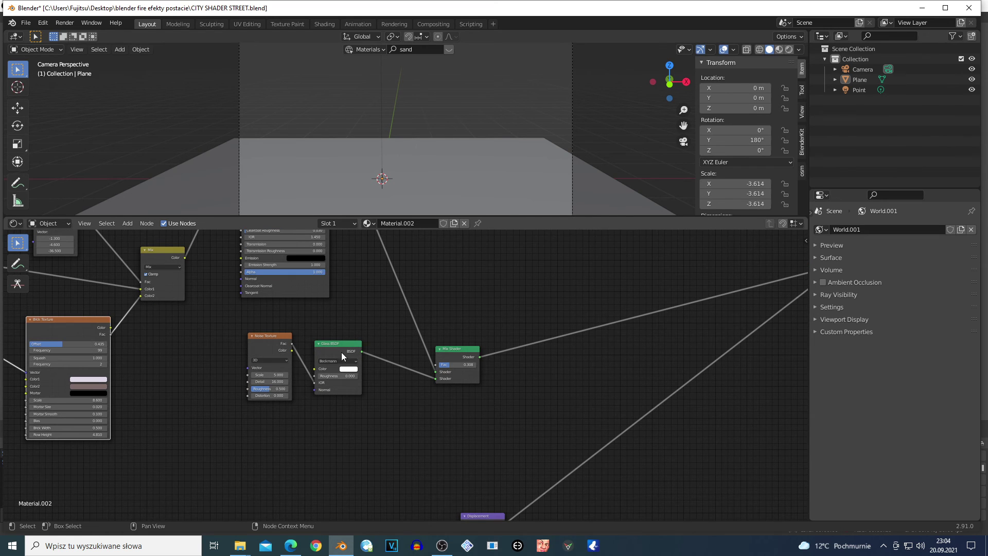
pyautogui.scroll(2, 341, 352)
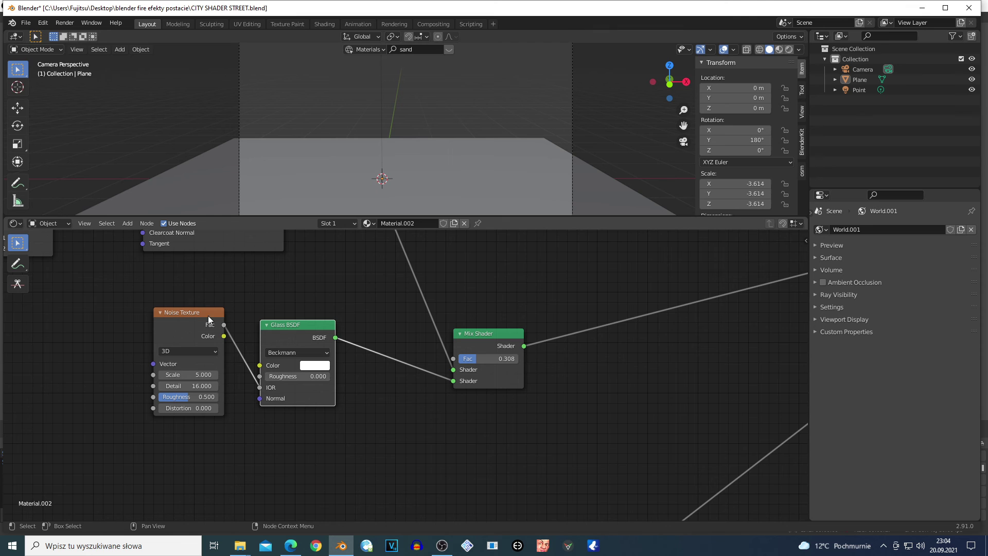
pyautogui.moveTo(208, 316); pyautogui.dragTo(169, 314)
pyautogui.moveTo(290, 331); pyautogui.dragTo(288, 306)
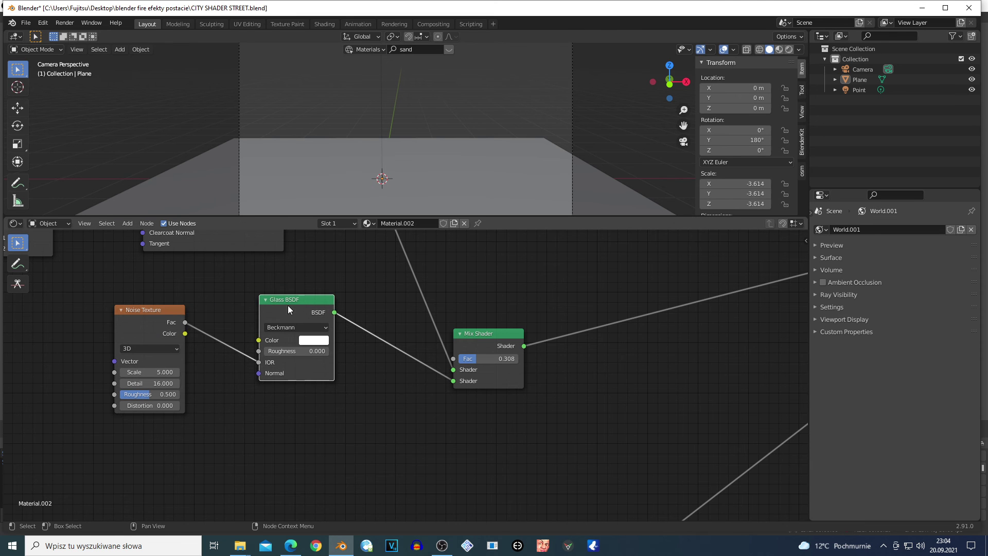
# - Move the input node feeding the displacement chain's Mapping node up to the start of that chain
pyautogui.scroll(-6, 331, 376)
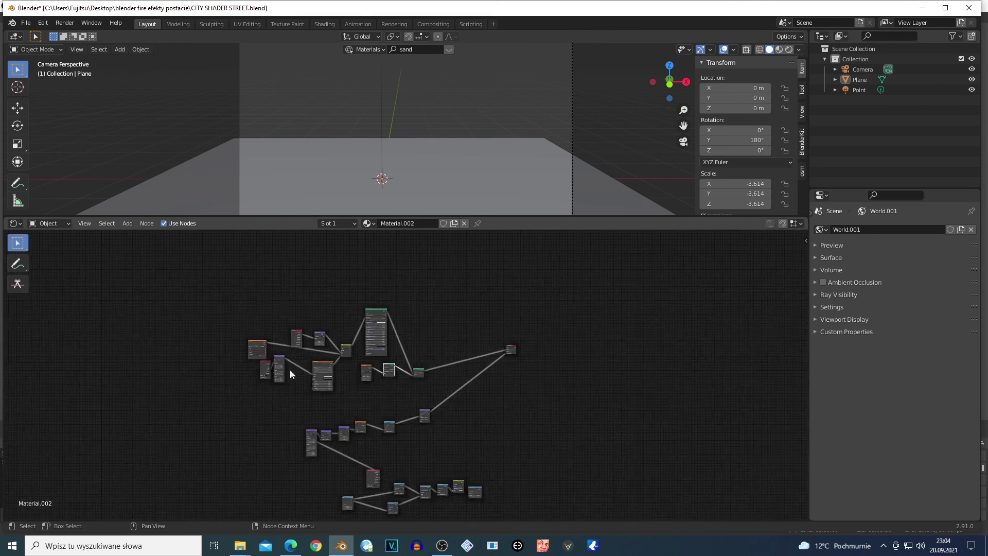
pyautogui.press('b')
pyautogui.moveTo(227, 274); pyautogui.dragTo(538, 440)
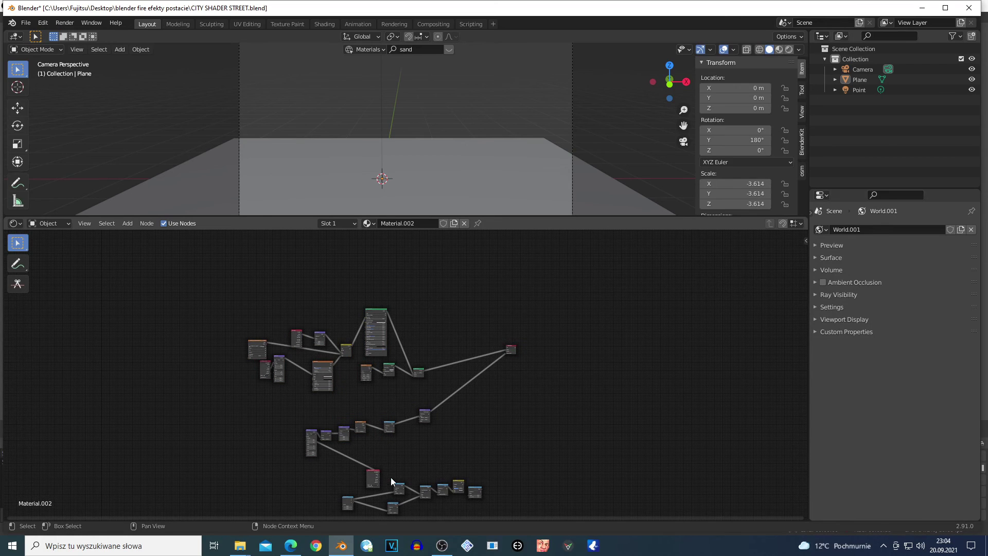
pyautogui.moveTo(375, 482); pyautogui.dragTo(288, 436)
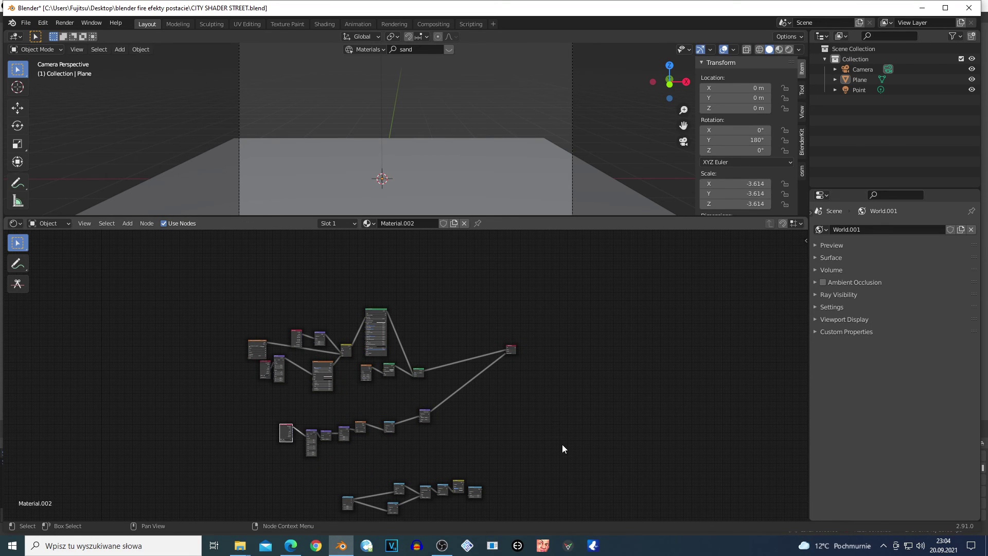
# - Select all nodes connected to Material Output and move them up, farther from the separate unlinked node group
pyautogui.moveTo(562, 445); pyautogui.dragTo(208, 287)
pyautogui.moveTo(259, 349); pyautogui.dragTo(273, 312)
pyautogui.click(231, 252)
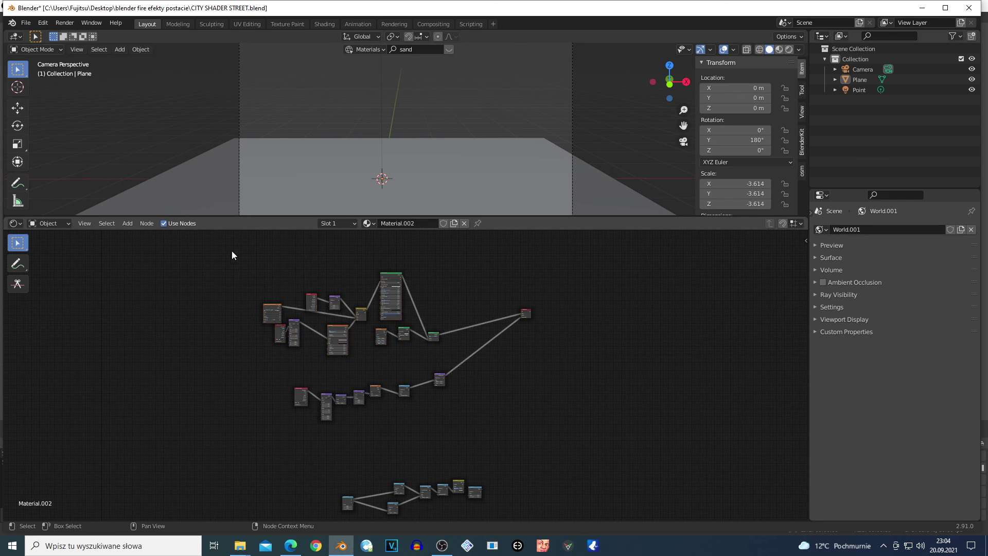
pyautogui.moveTo(583, 404); pyautogui.dragTo(546, 423)
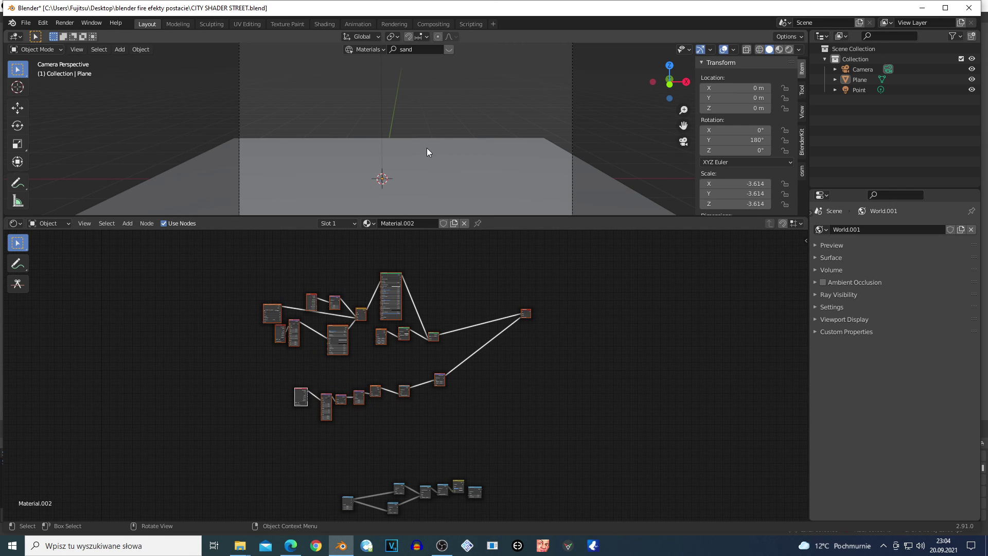
# - Walk the camera view to a low, near-ground angle across the plane and enlarge the camera frame
pyautogui.hotkey('shift', '`')
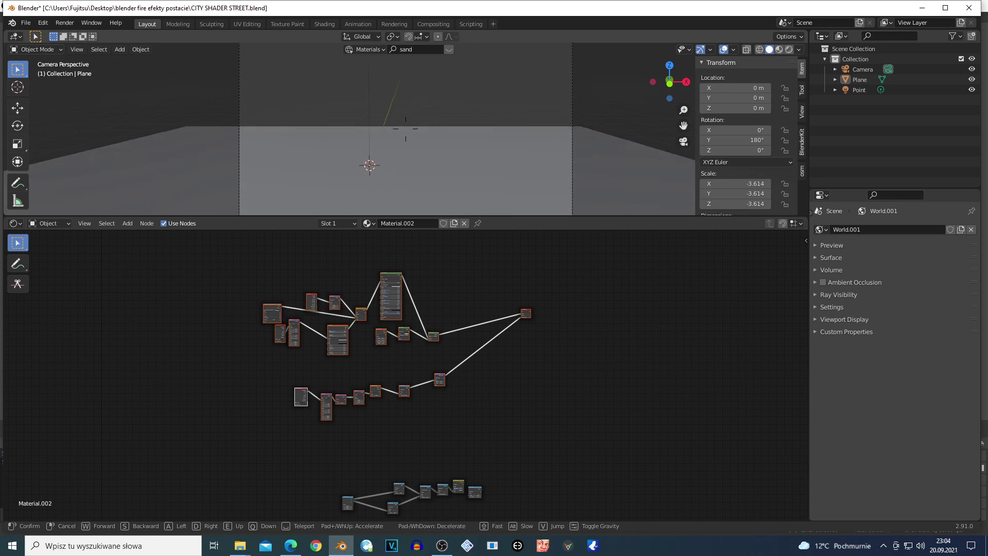
pyautogui.moveTo(405, 129)
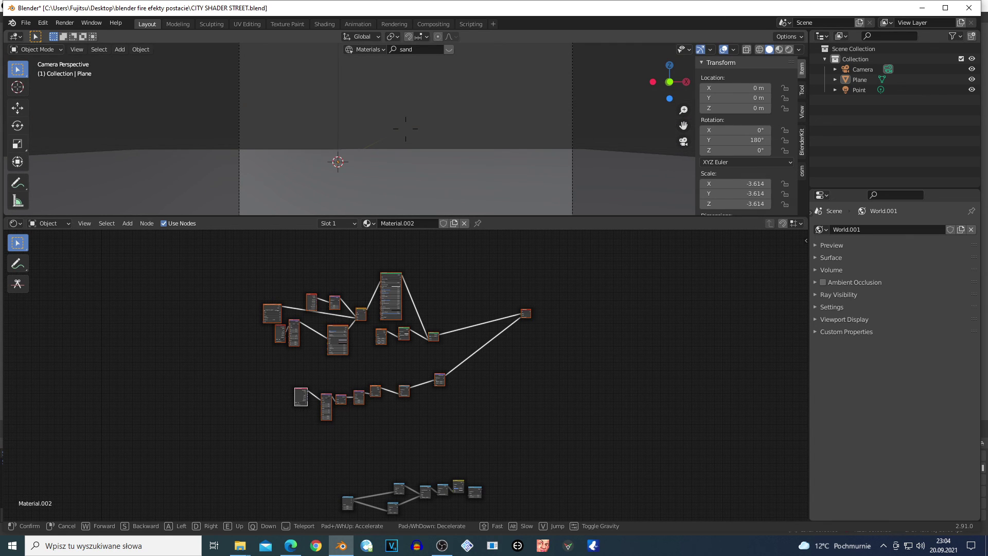
pyautogui.click(446, 163)
pyautogui.scroll(2, 340, 173)
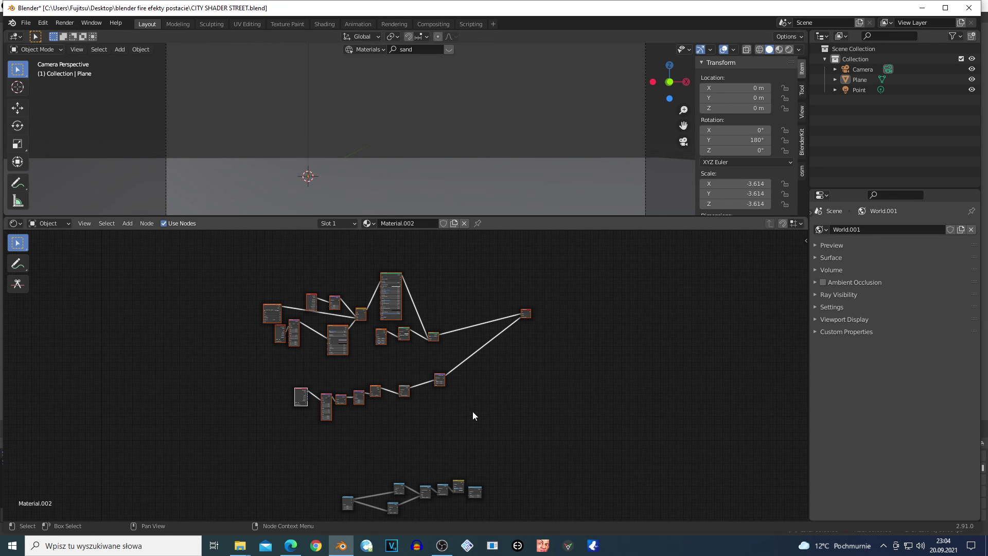
# - Select all nodes connected to Material Output and reposition them together, leaving the separate unlinked node group in place
pyautogui.scroll(3, 472, 411)
pyautogui.scroll(-2, 154, 294)
pyautogui.moveTo(232, 260); pyautogui.dragTo(679, 421)
pyautogui.click(399, 266)
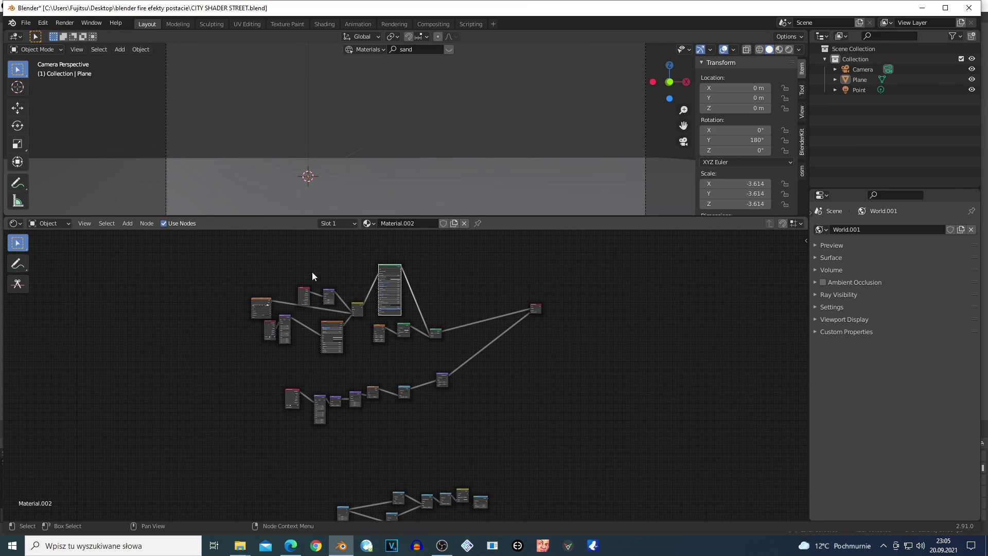
pyautogui.moveTo(231, 263); pyautogui.dragTo(276, 292)
pyautogui.moveTo(193, 247); pyautogui.dragTo(609, 436)
pyautogui.scroll(4, 288, 429)
pyautogui.press('g')
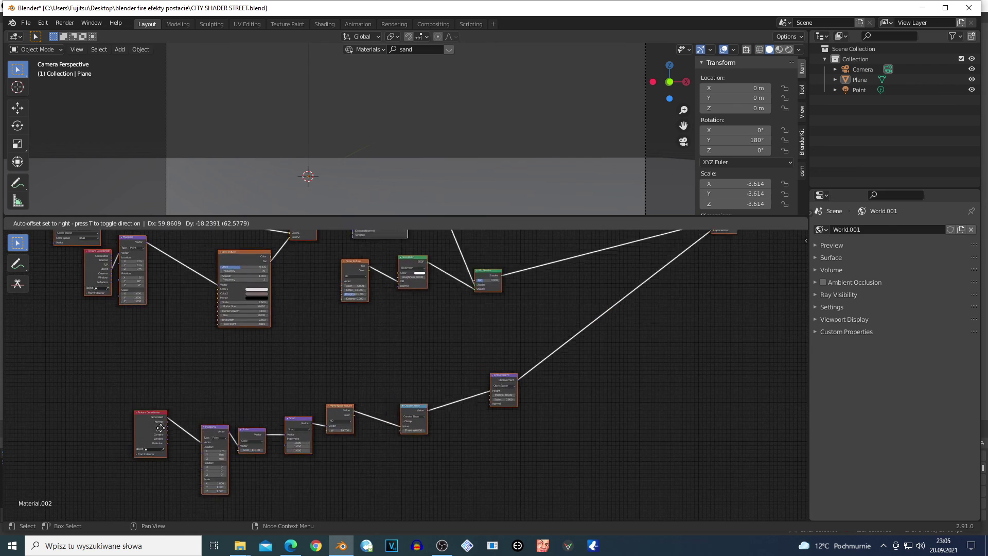
pyautogui.click(270, 449)
pyautogui.scroll(3, 334, 443)
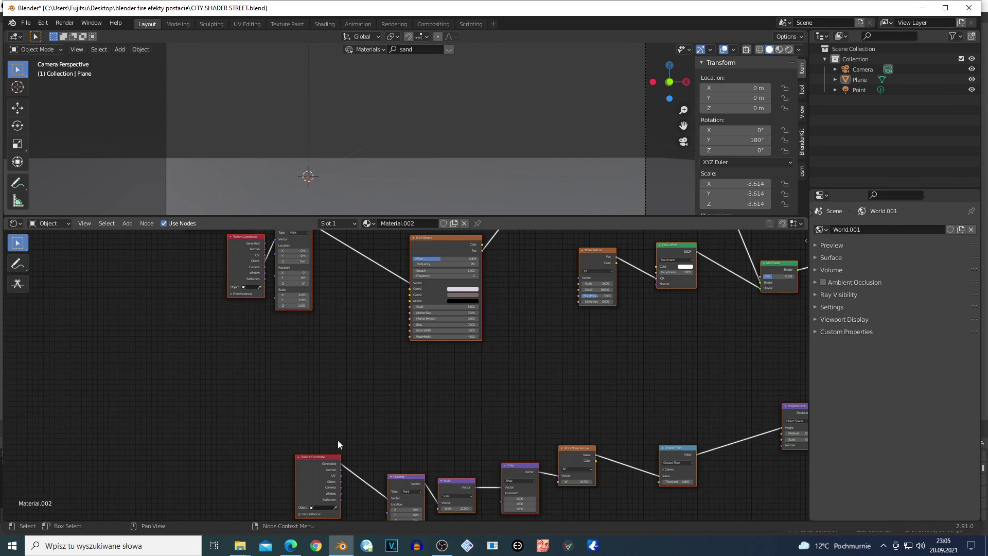
pyautogui.press('g')
pyautogui.click(377, 504)
# - Raise the displacement chain's Mapping node slightly above its Texture Coordinate node and review the Brick Texture settings
pyautogui.scroll(1, 355, 403)
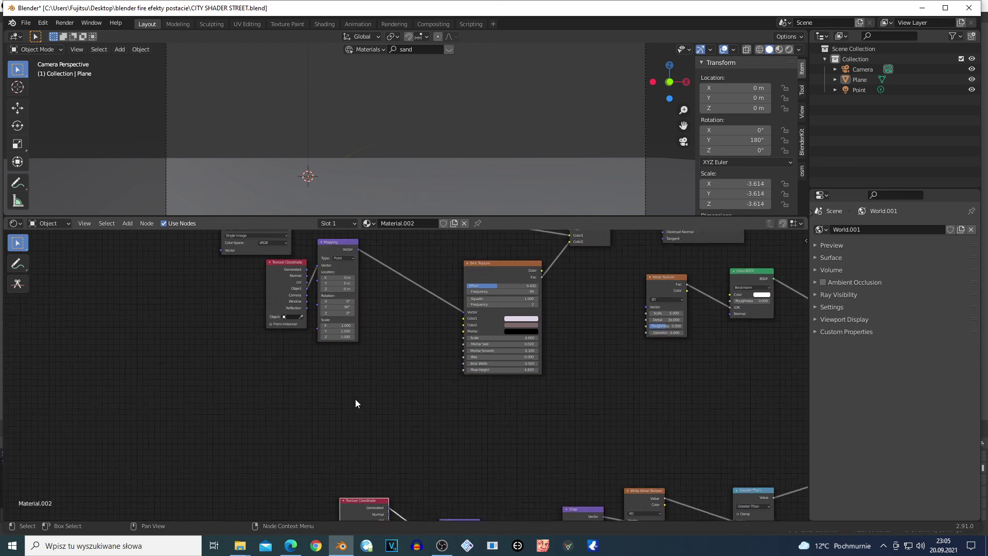
pyautogui.scroll(-3, 355, 403)
pyautogui.moveTo(383, 444); pyautogui.dragTo(416, 428)
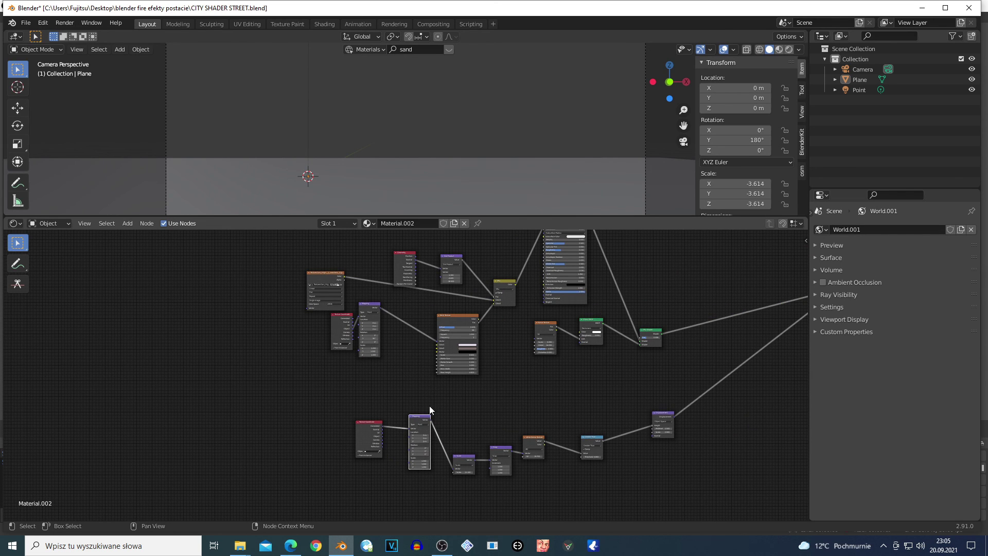
pyautogui.scroll(2, 501, 338)
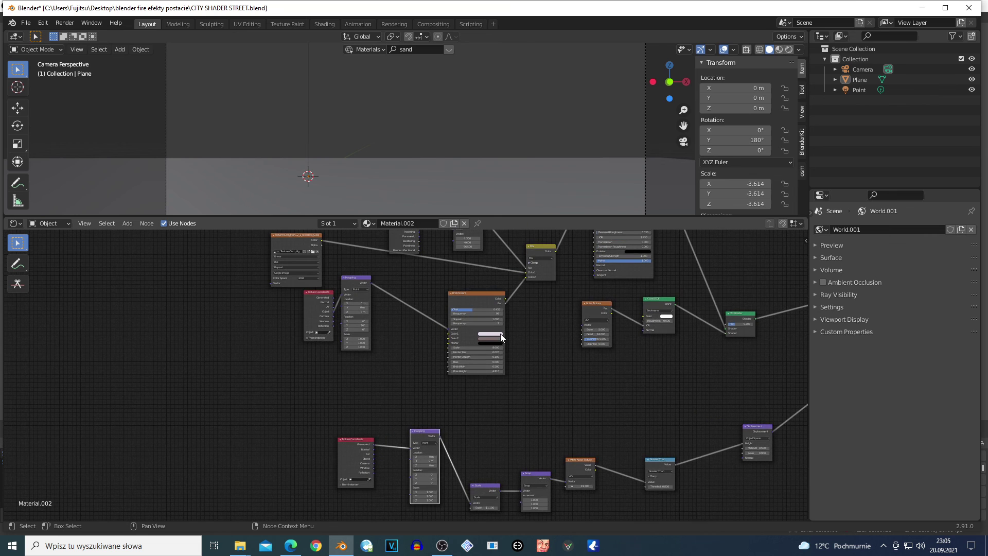
pyautogui.scroll(2, 500, 333)
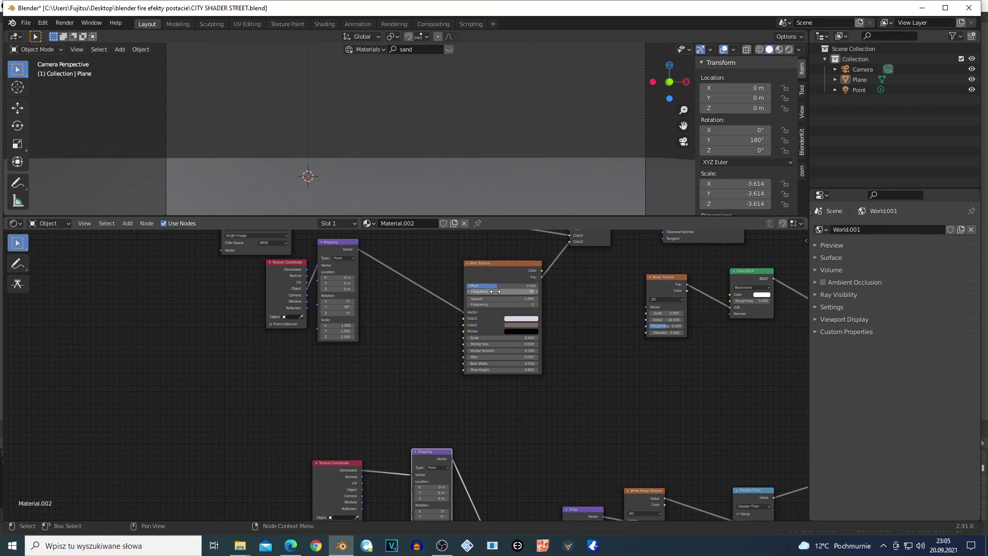
pyautogui.scroll(-3, 498, 381)
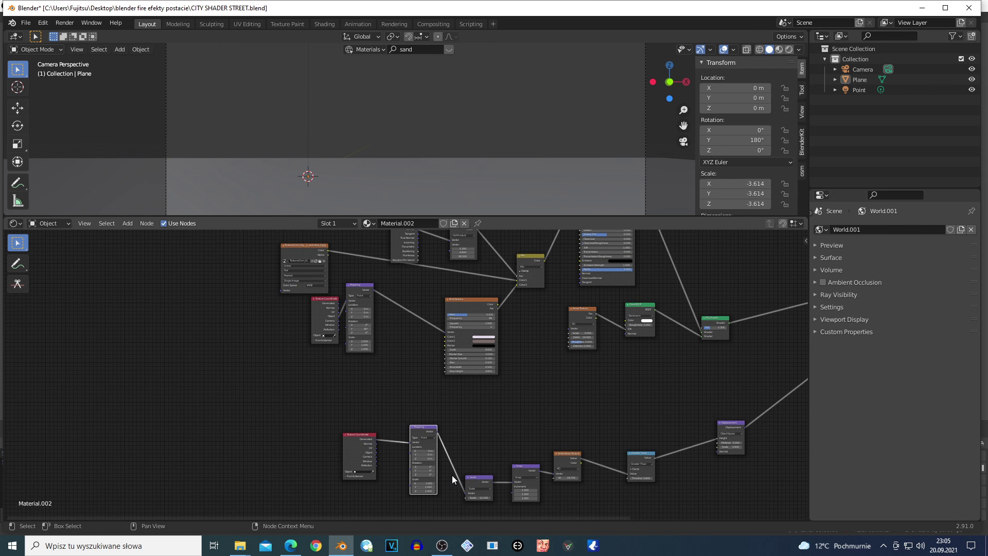
pyautogui.click(442, 545)
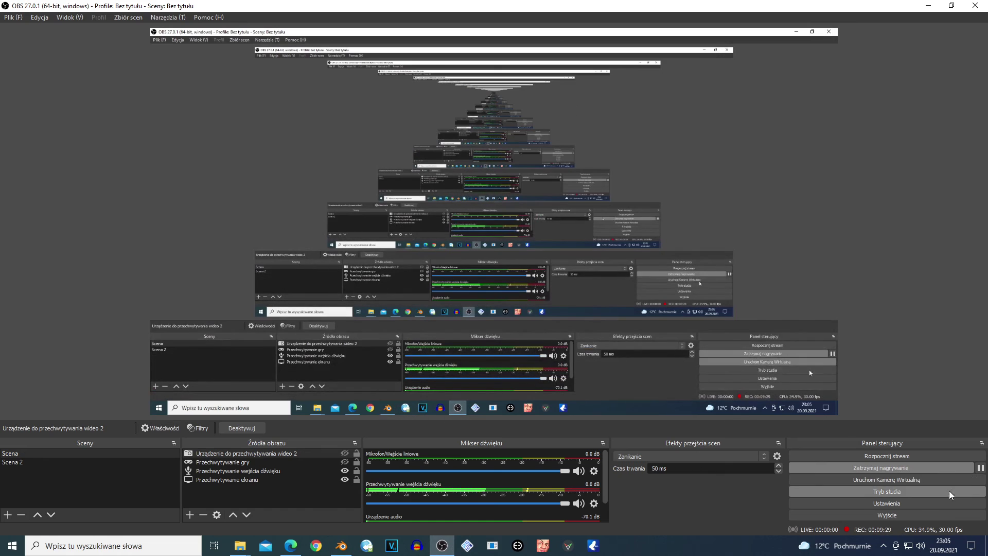